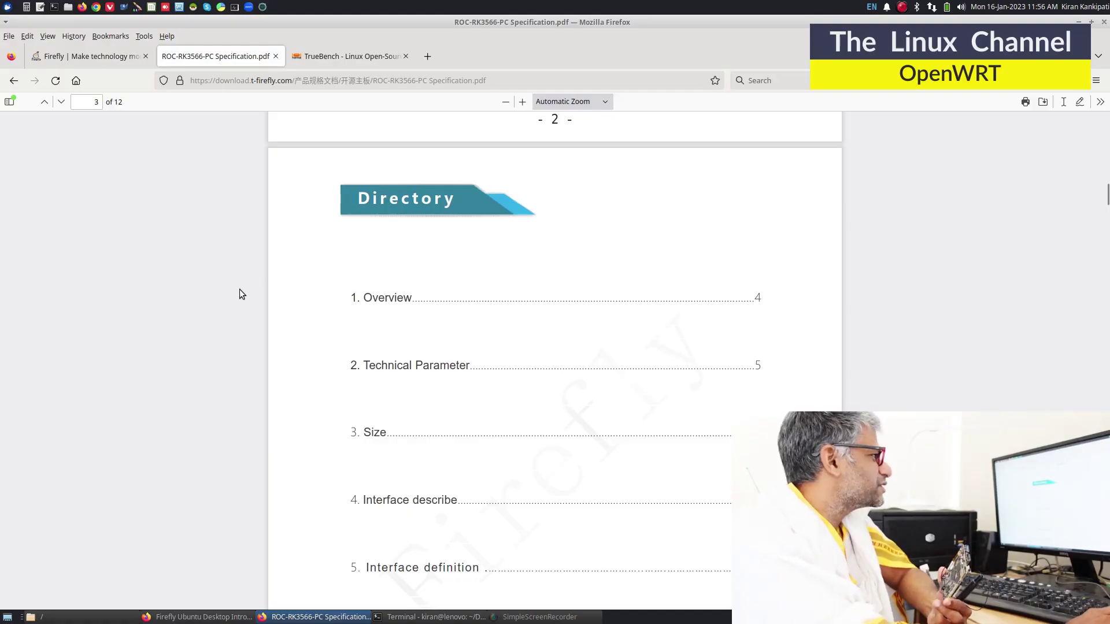
Step: Show the Firefly ROC-RK3566-PC downloads page, scrolled down to its Firmwares and Tools listings
left_click(87, 56)
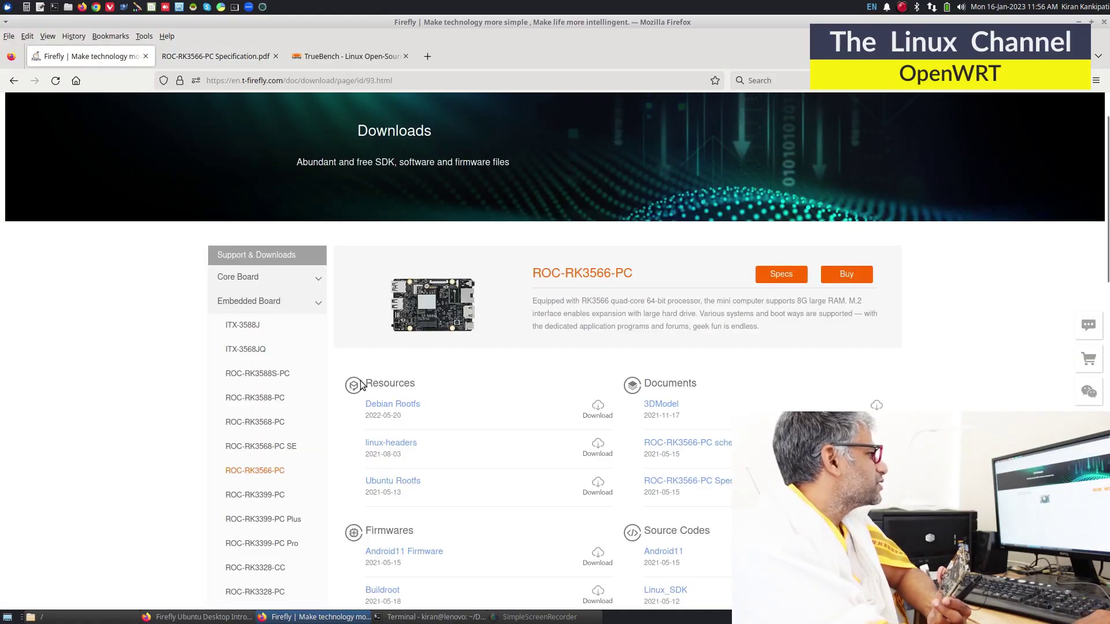
scroll(460, 380, "down", 5)
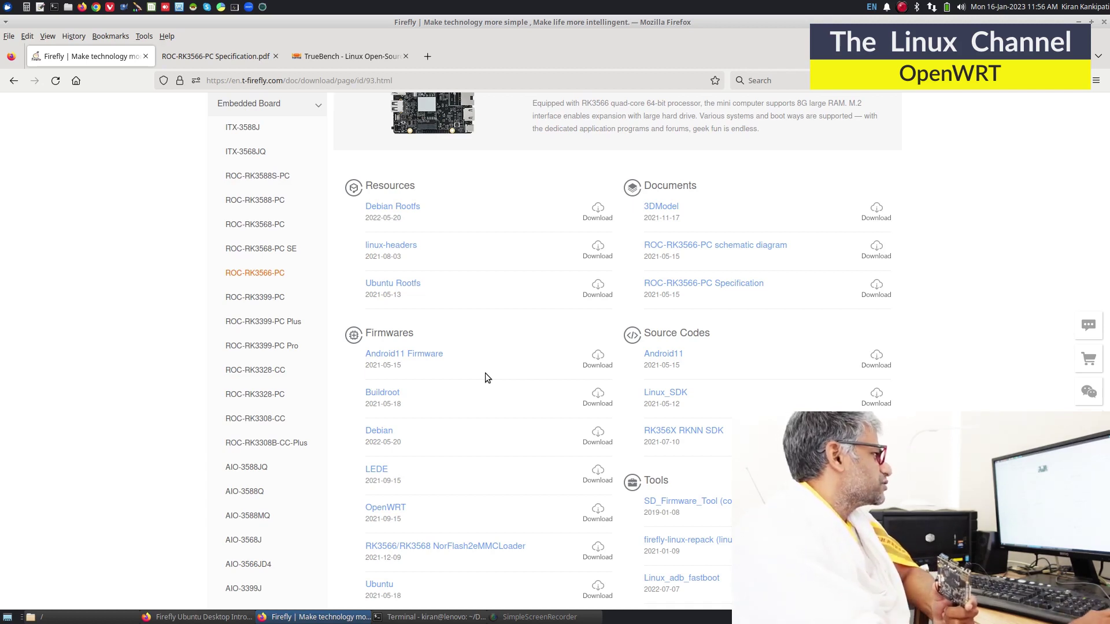
scroll(479, 330, "down", 3)
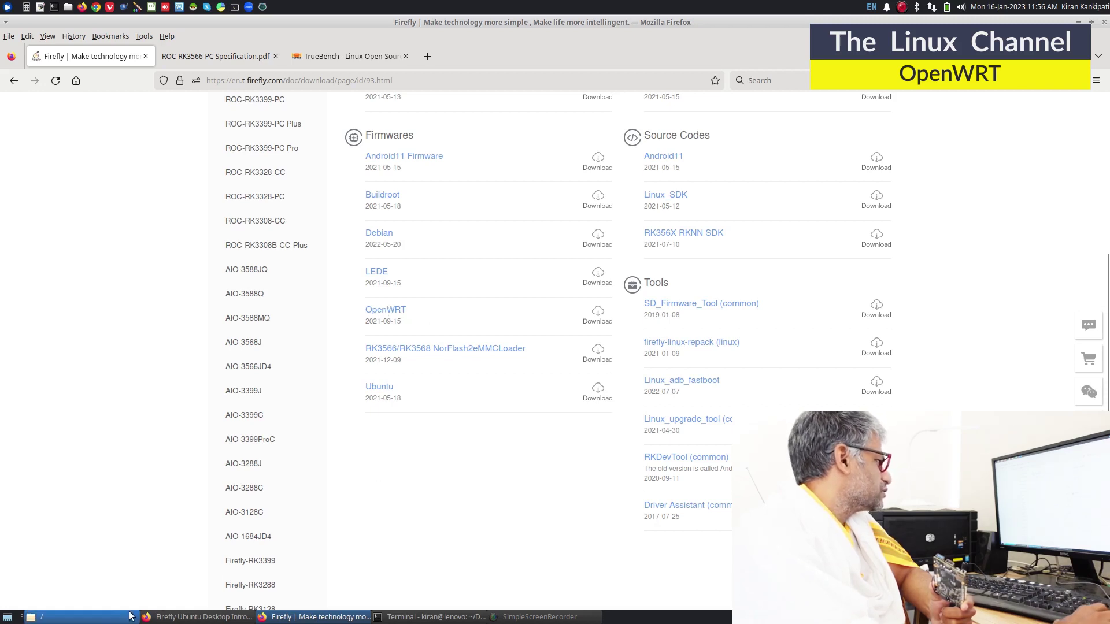
Step: Open /toNAS/workspace in PCManFM, where the Station_M2 OpenWrt .img and .zip files sit
left_click(114, 621)
left_click(40, 266)
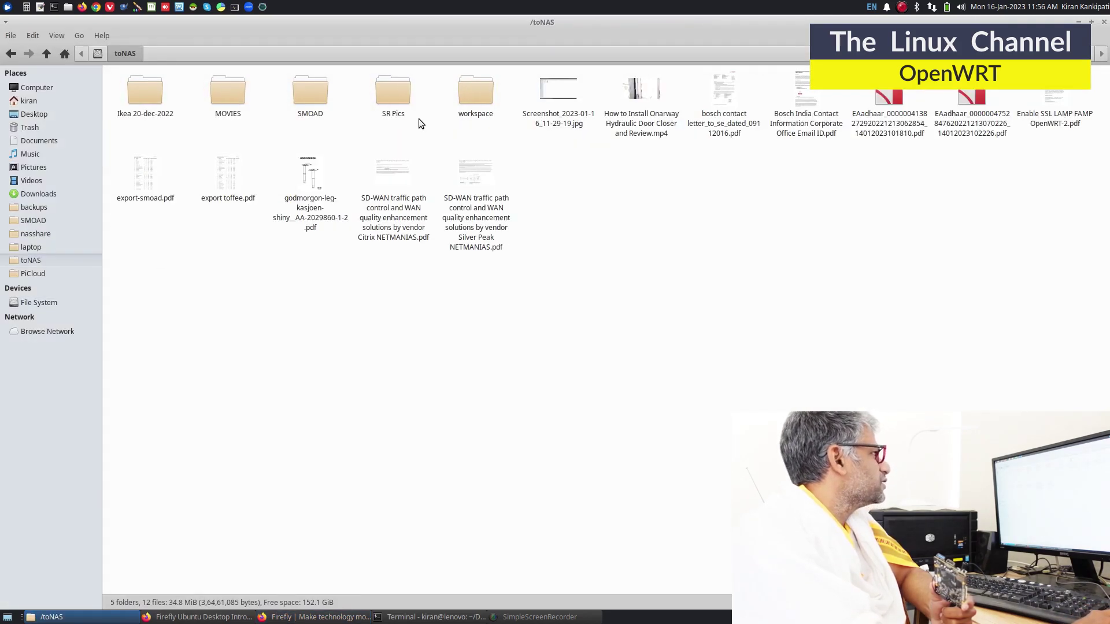
left_click(479, 89)
double_click(478, 92)
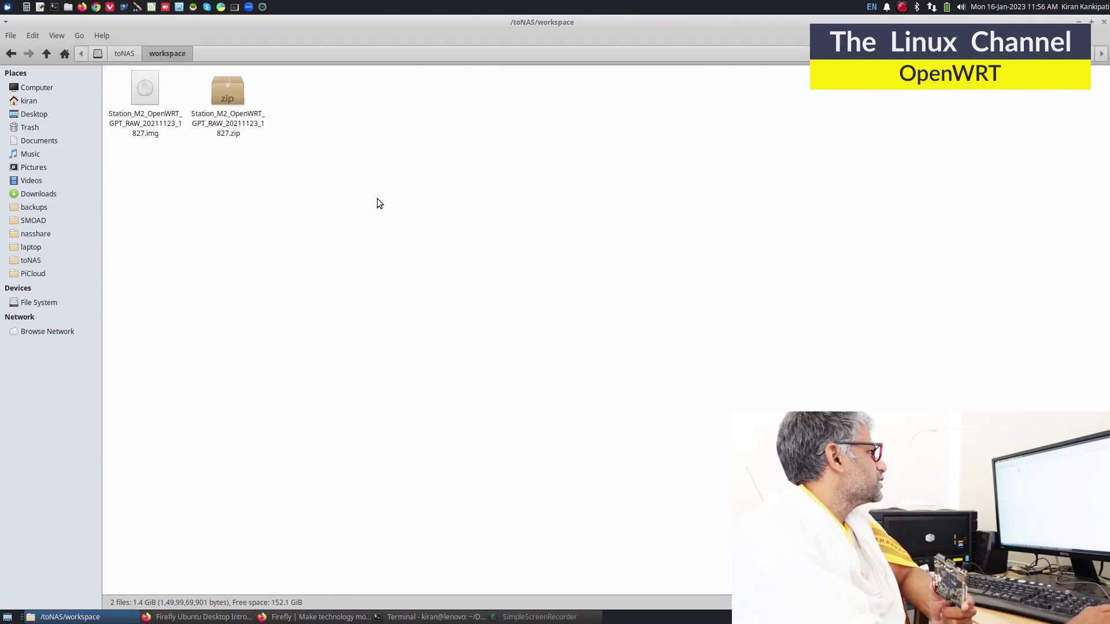
left_click(217, 617)
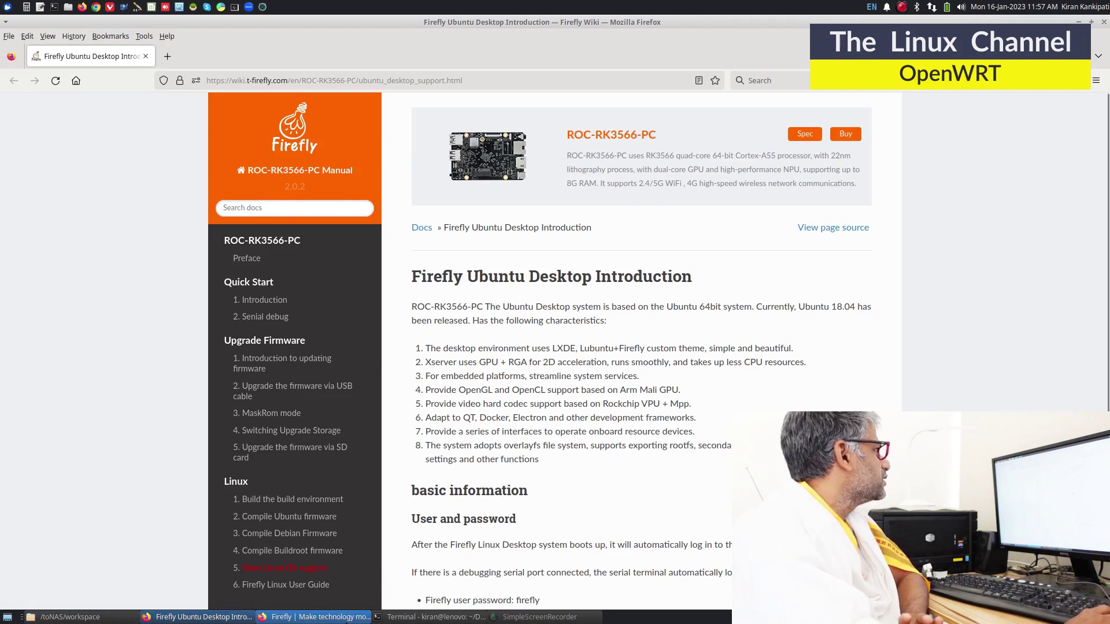
left_click(324, 617)
left_click(327, 58)
scroll(326, 411, "down", 5)
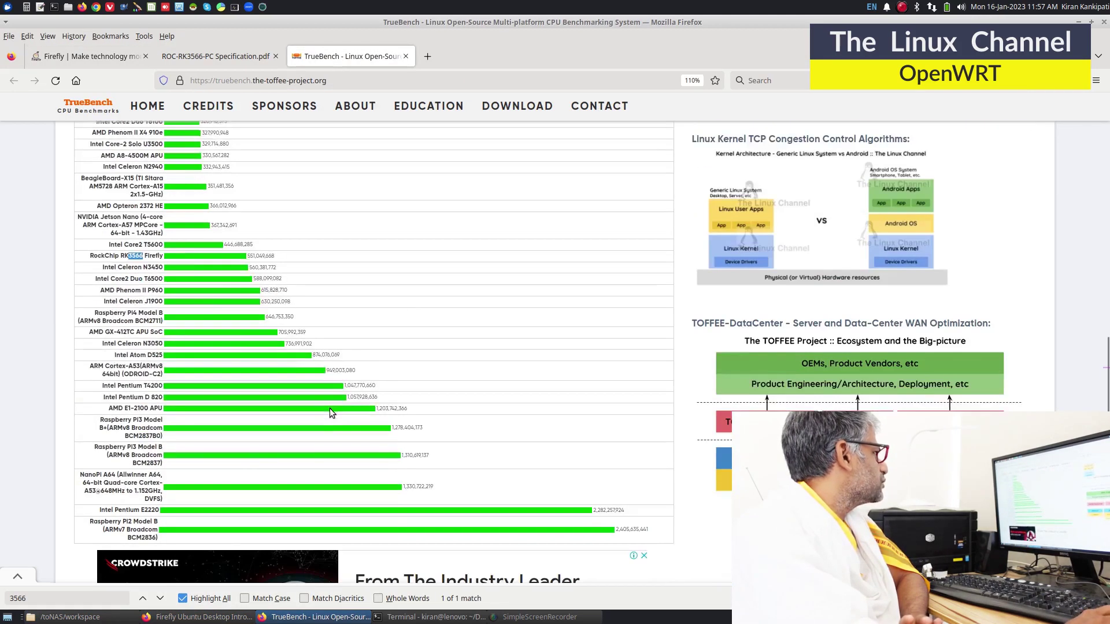
scroll(260, 324, "up", 1)
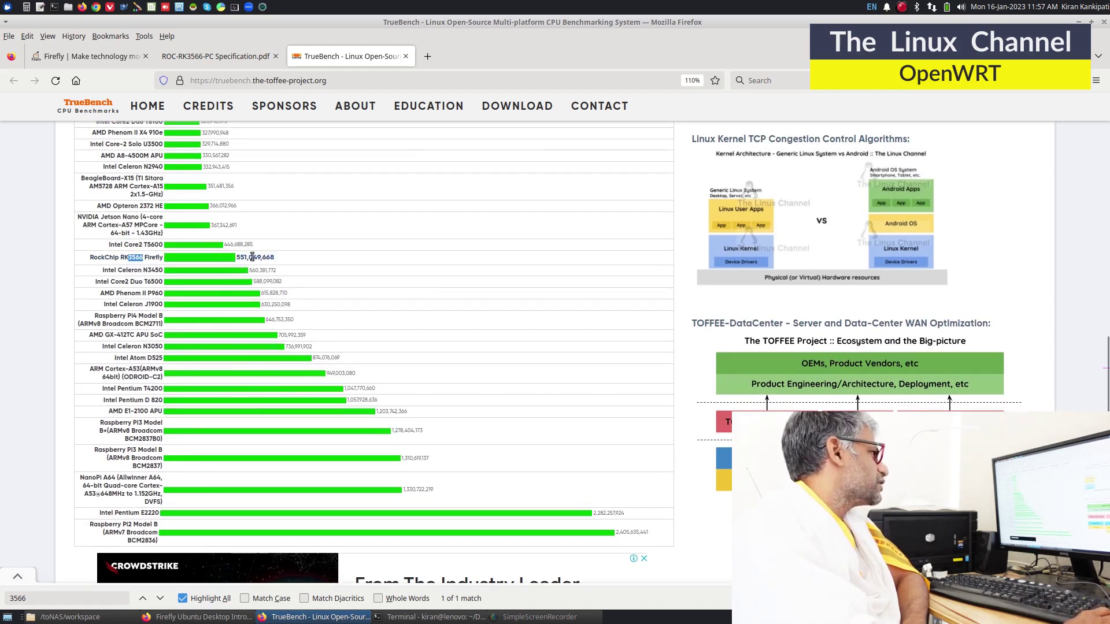
mouse_move(253, 257)
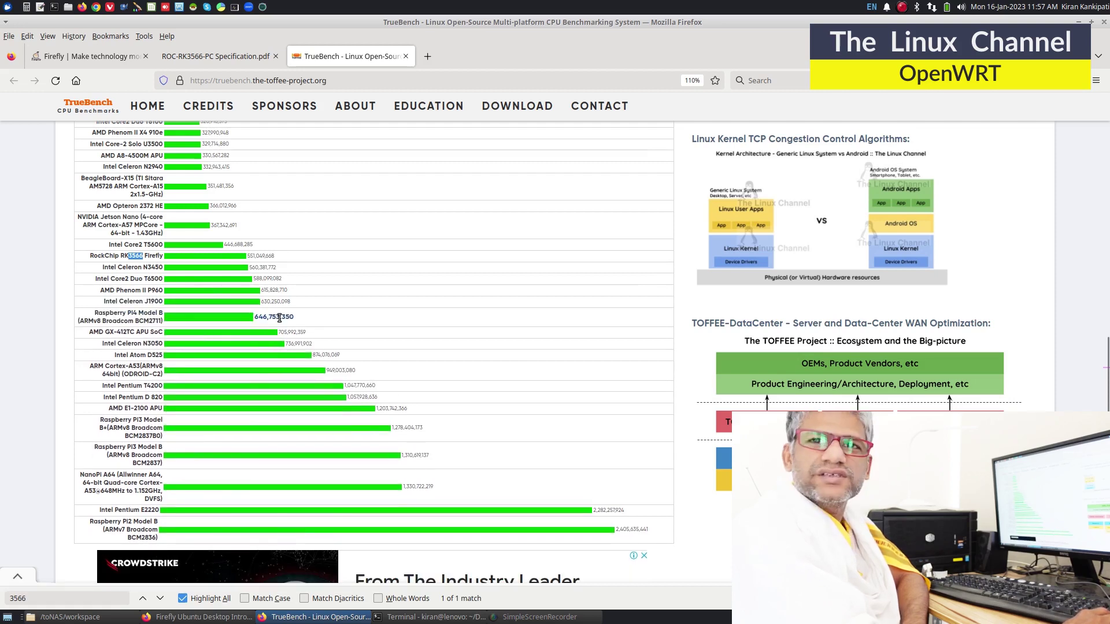
mouse_move(280, 317)
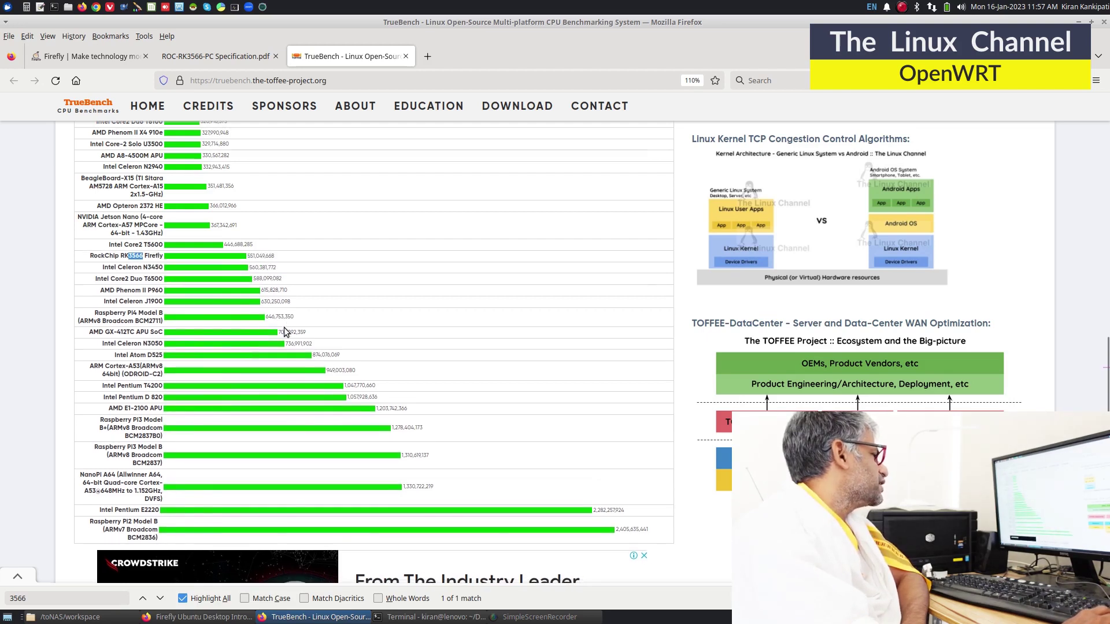
scroll(166, 289, "up", 2)
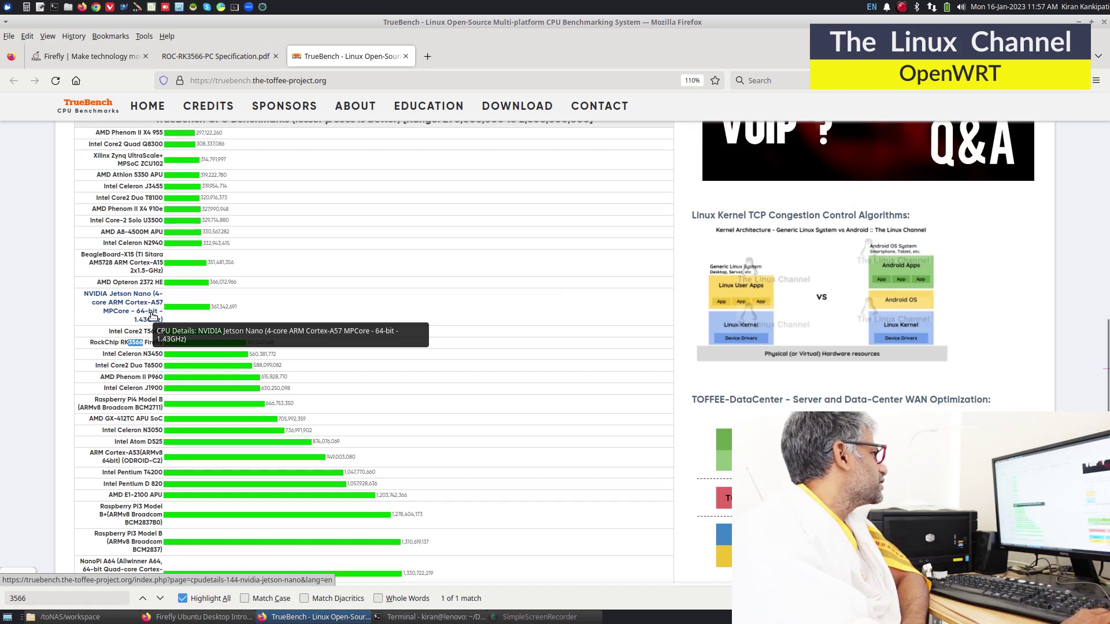
scroll(151, 316, "up", 2)
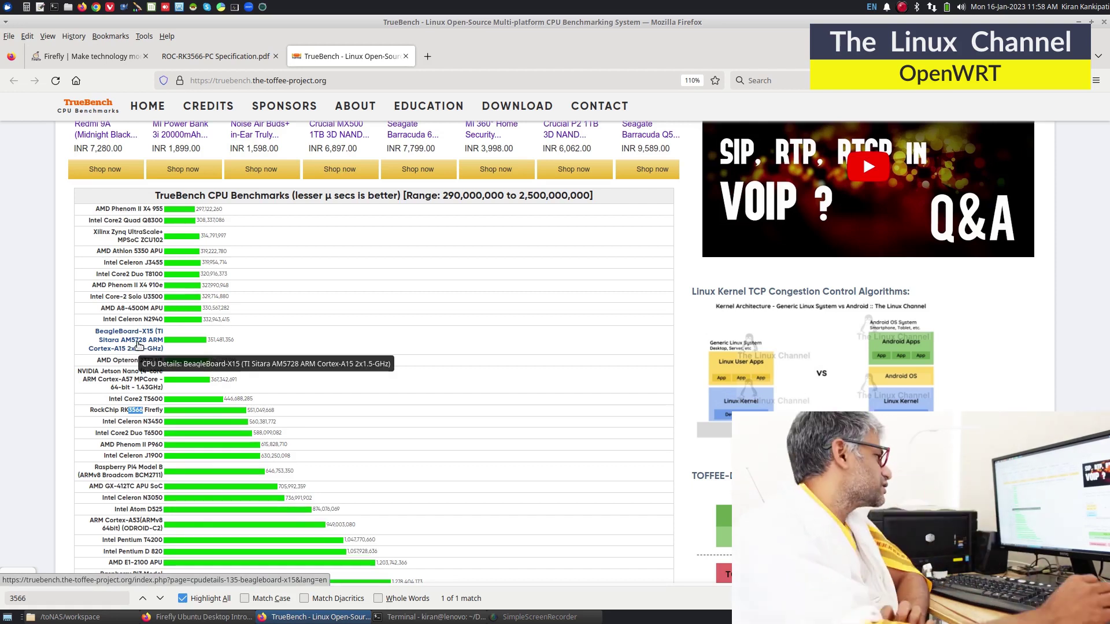
scroll(154, 472, "down", 2)
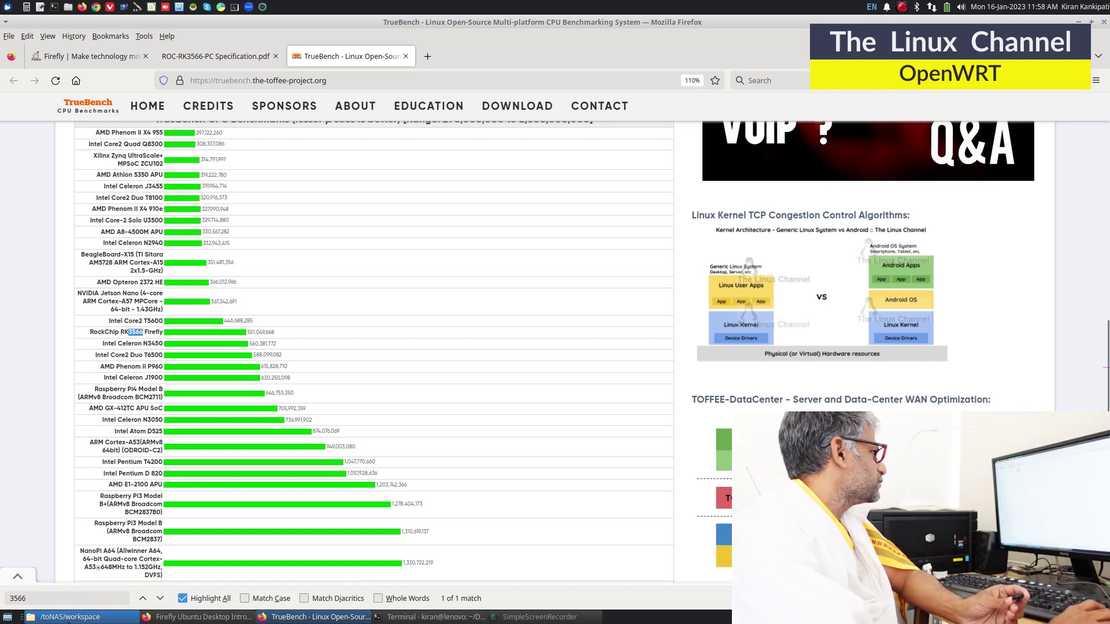
left_click(69, 617)
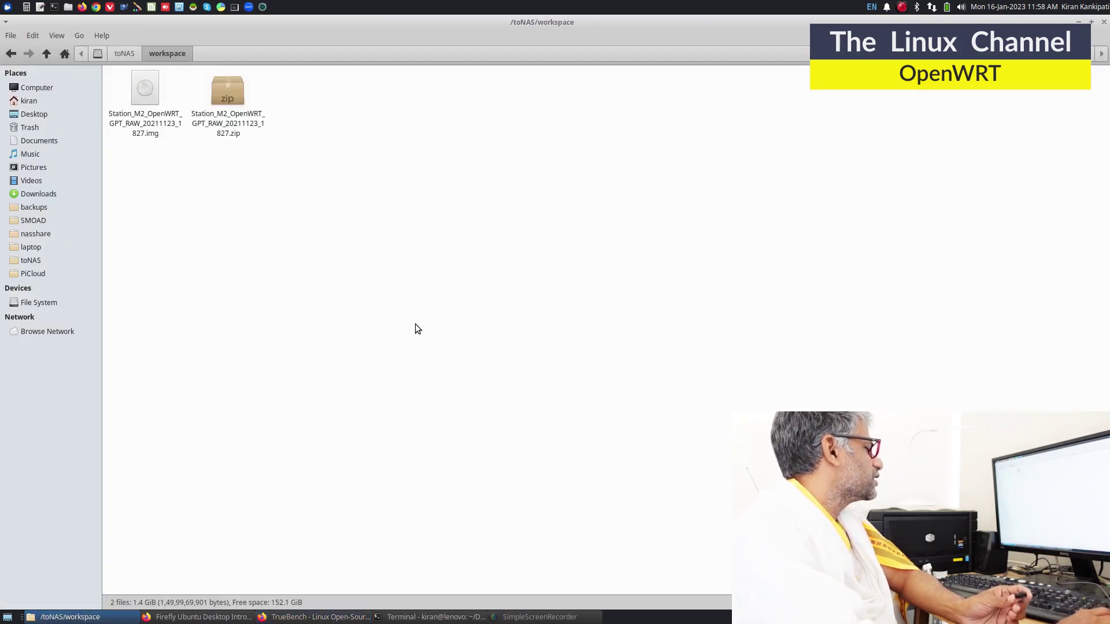
Step: Run sudo ./balenaEtcher-1.13.3-x64.AppImage in the terminal and enter the account's sudo password
left_click(441, 617)
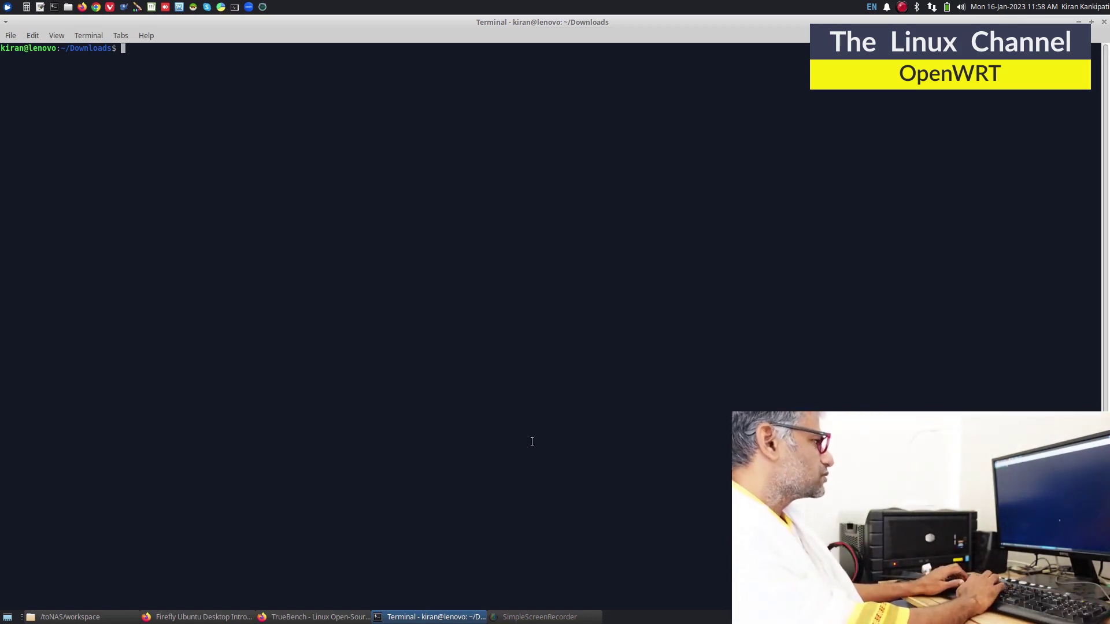
type("do .")
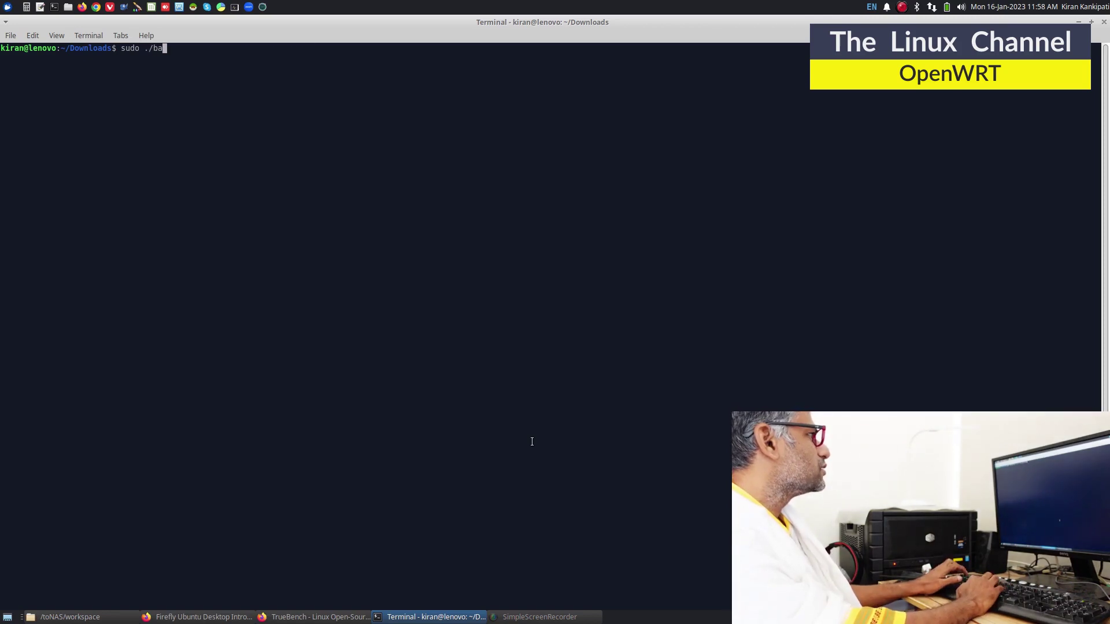
type("/ba")
key("Tab")
key("Return")
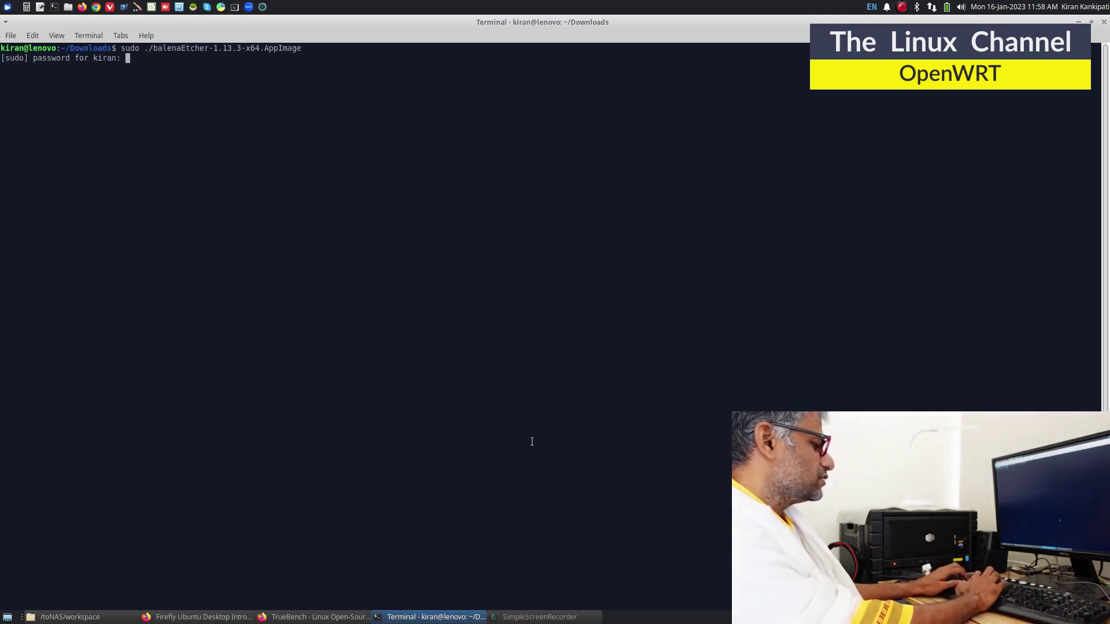
key("Return")
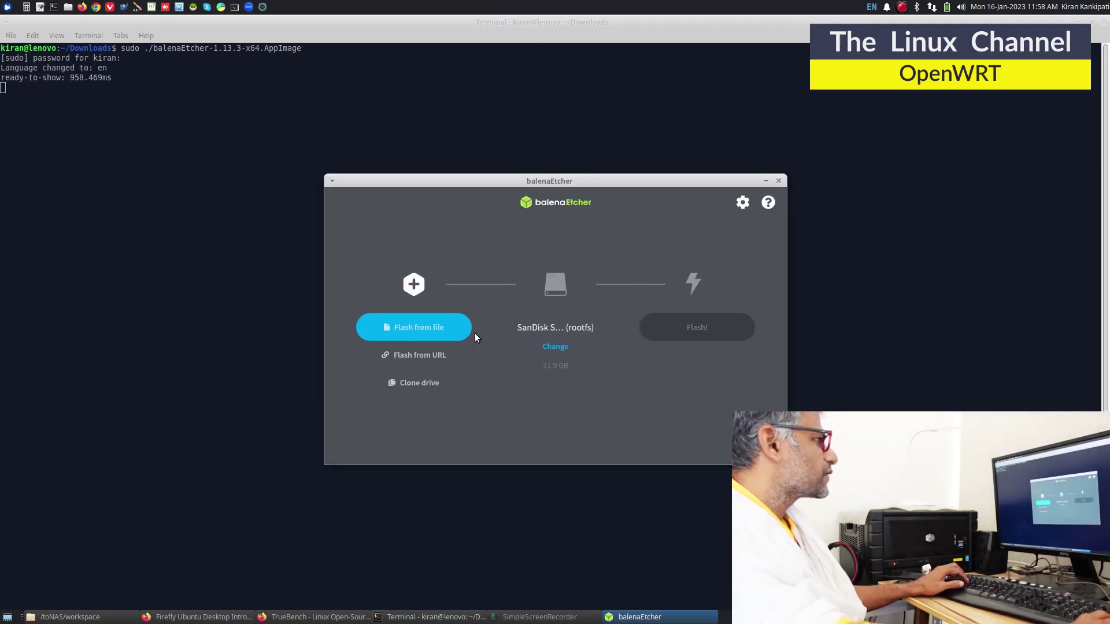
Step: Pick the Station_M2 OpenWrt .img from /toNAS/workspace as source, keeping the SanDisk card as target
left_click(449, 330)
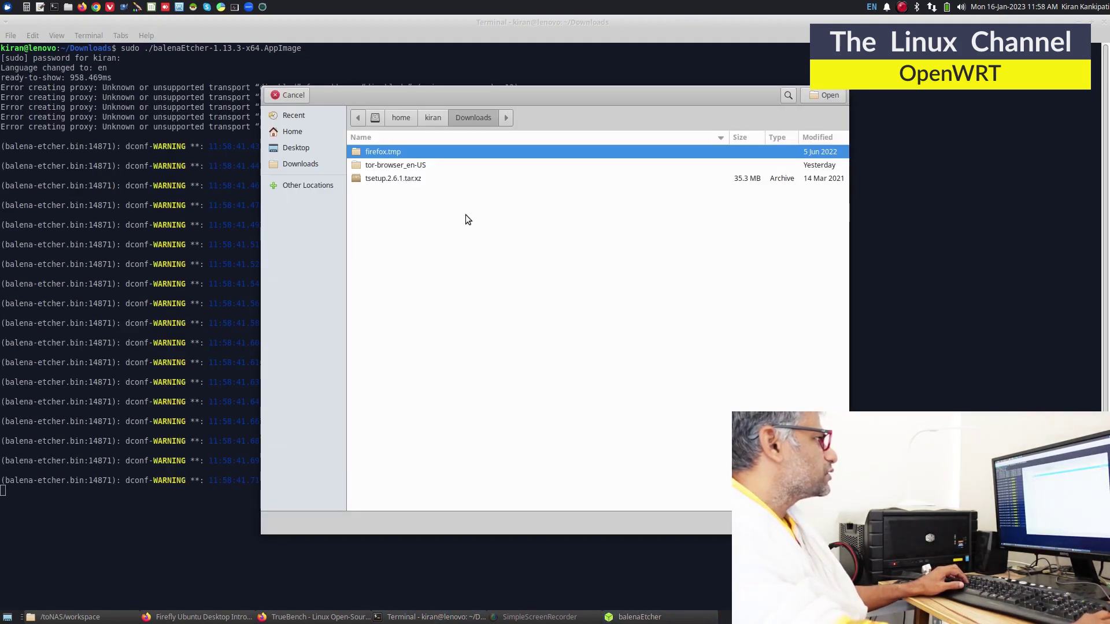
left_click(375, 118)
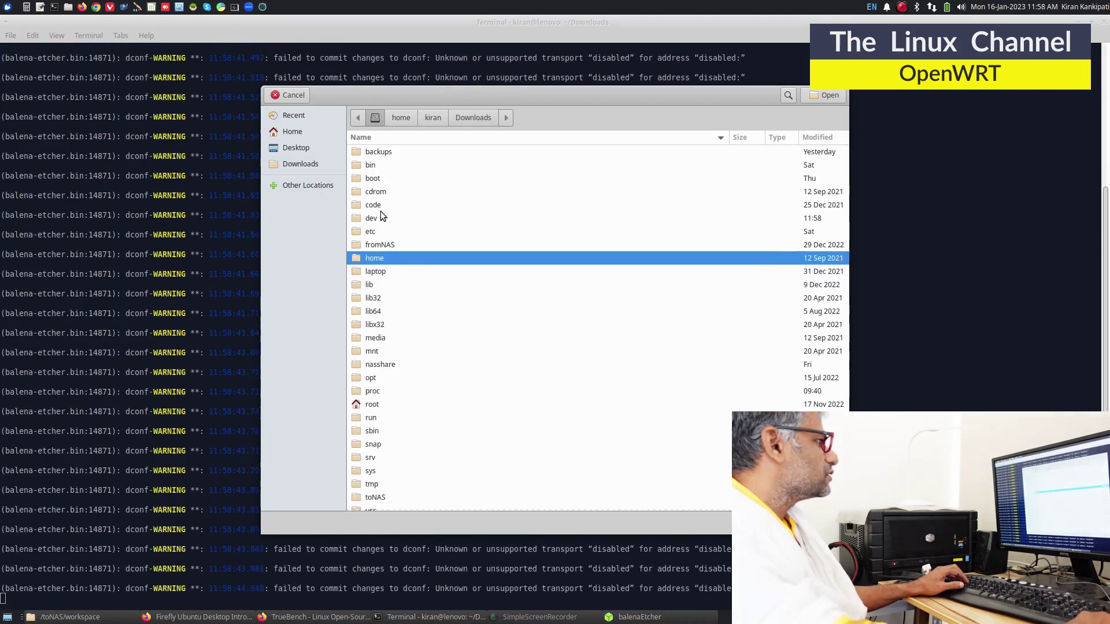
scroll(394, 347, "down", 1)
left_click(390, 479)
double_click(390, 479)
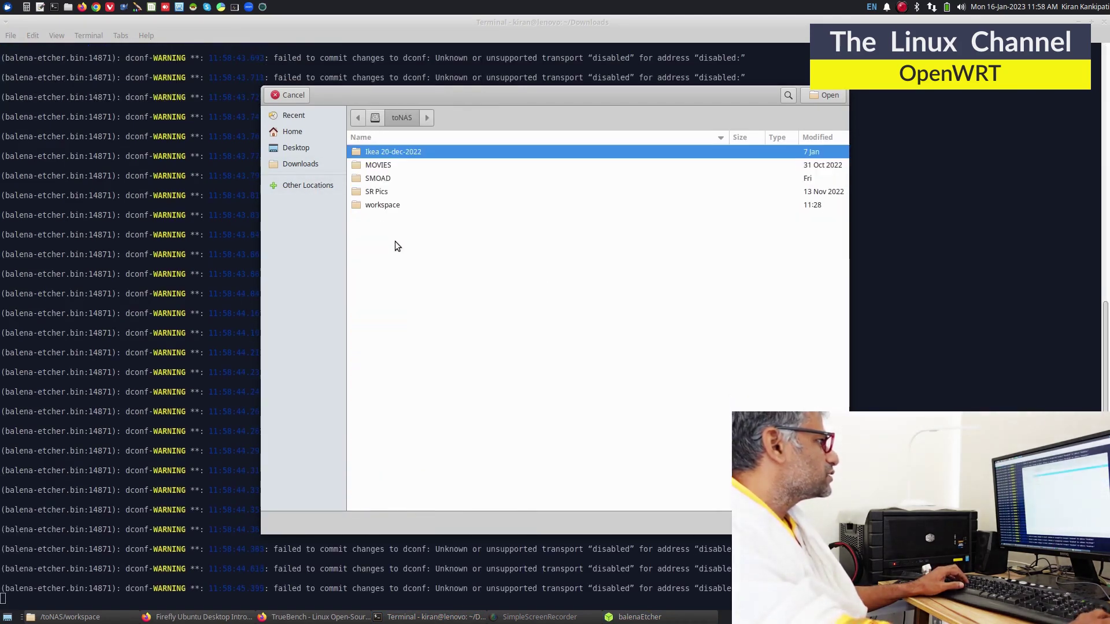
double_click(388, 205)
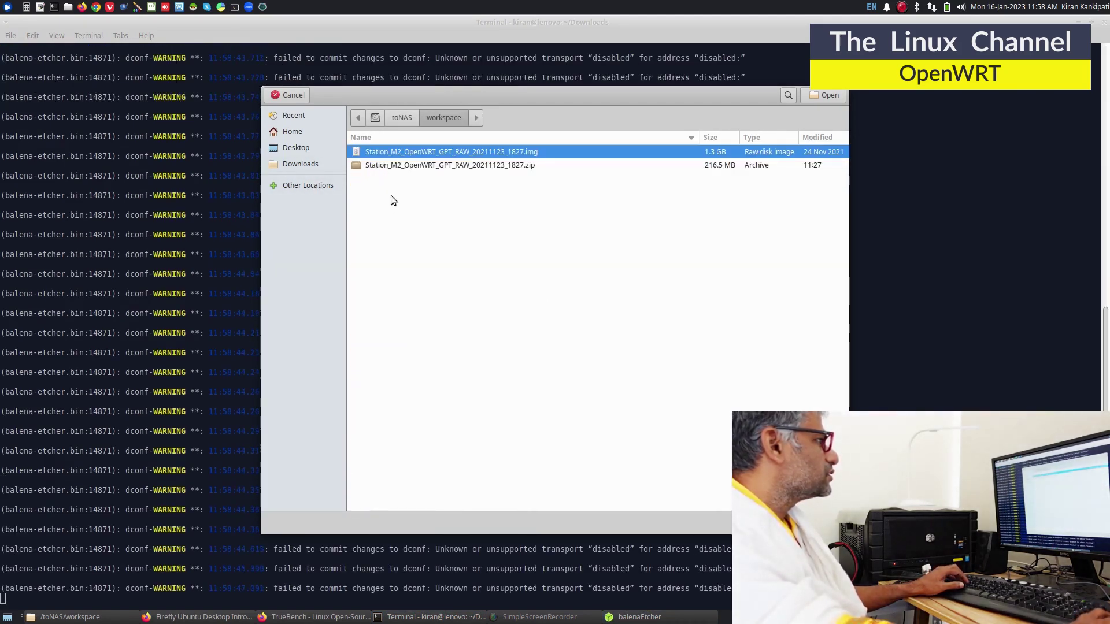
double_click(393, 152)
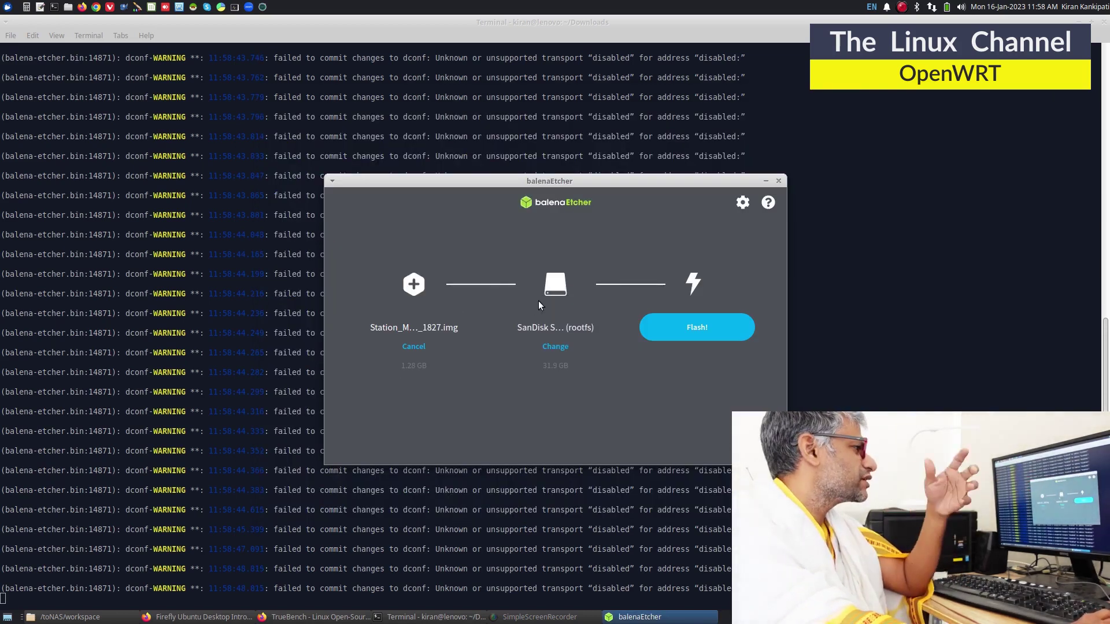
left_click(556, 347)
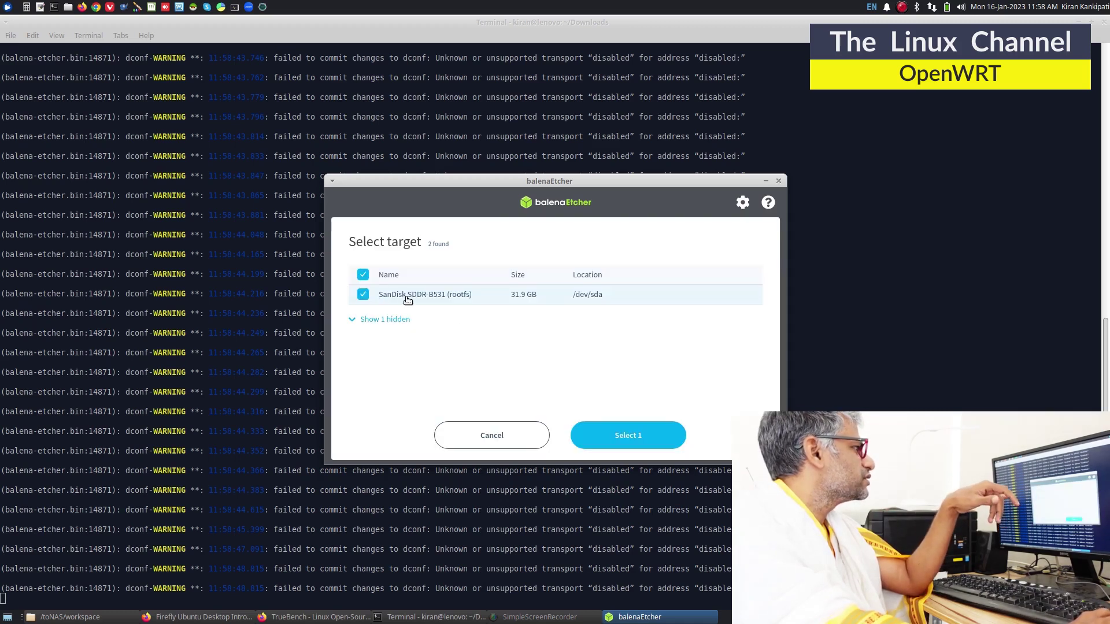
left_click(649, 440)
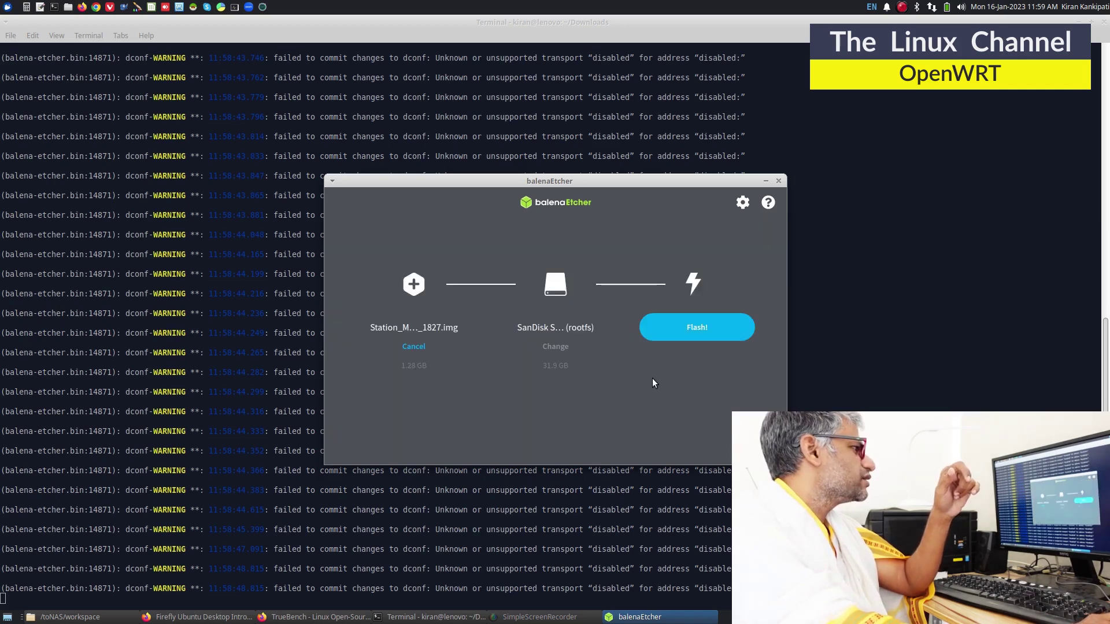
Step: Start flashing the Station_M2 OpenWrt image onto the SanDisk rootfs card
left_click(678, 333)
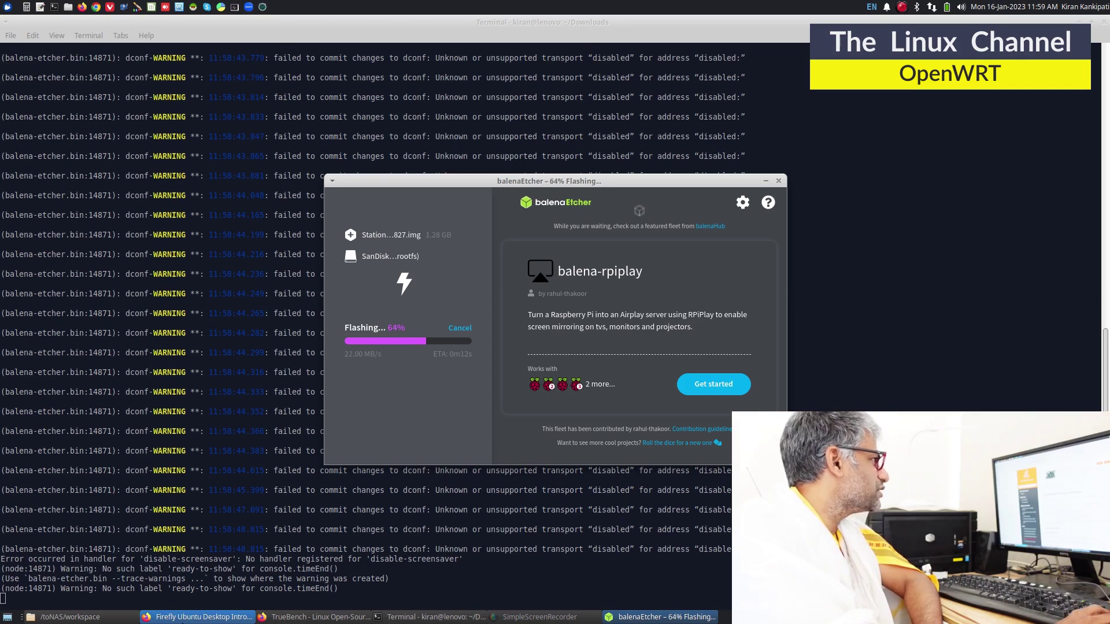
Step: View the Firefly firmware download page, then return to Etcher showing Flash Completed
left_click(201, 618)
left_click(315, 617)
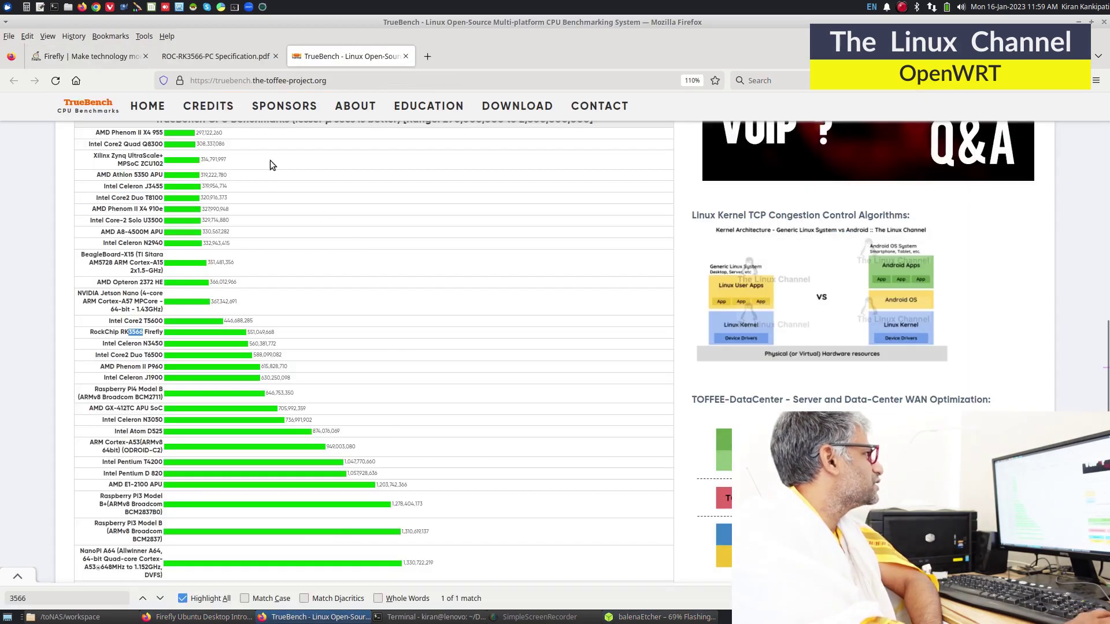
left_click(103, 60)
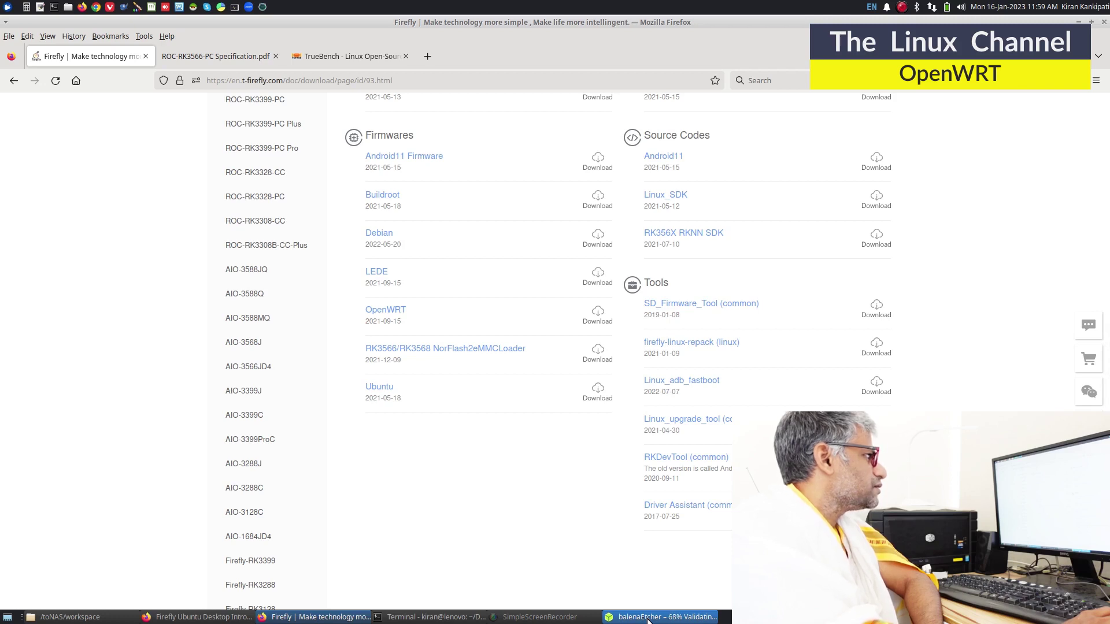
left_click(648, 619)
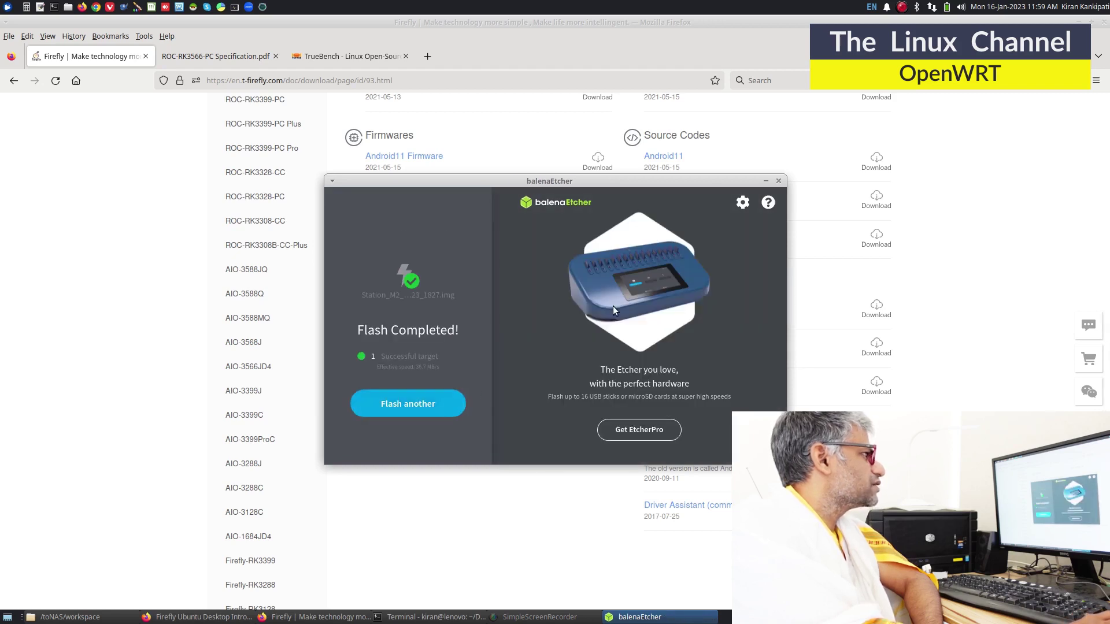
Step: Close the finished balenaEtcher window and eject the rootfs card from PCManFM's Devices list
left_click(779, 181)
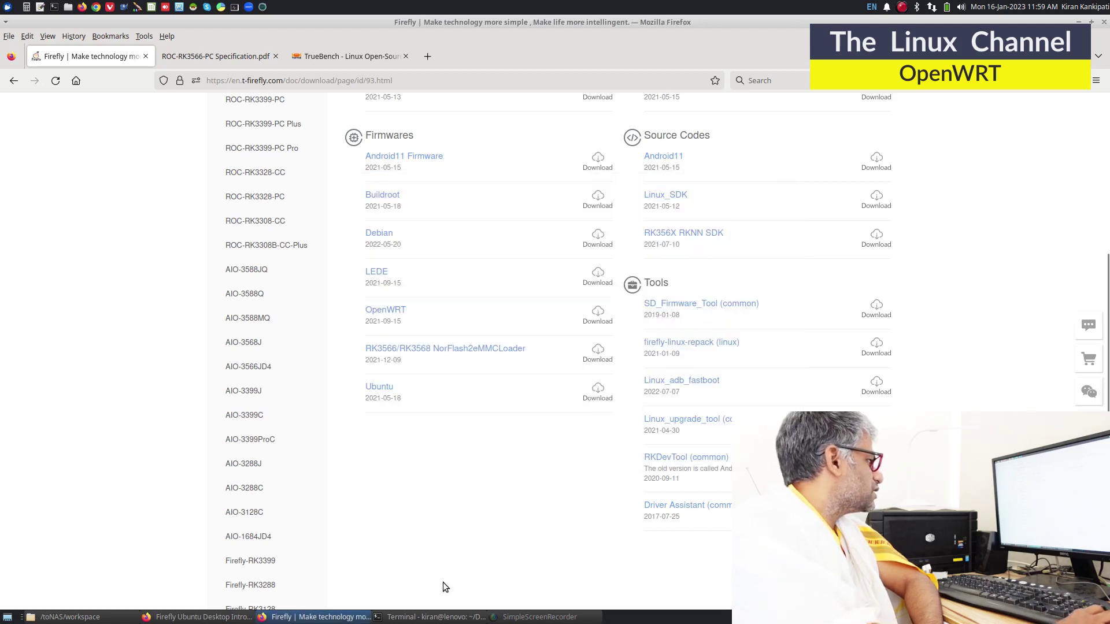
left_click(69, 617)
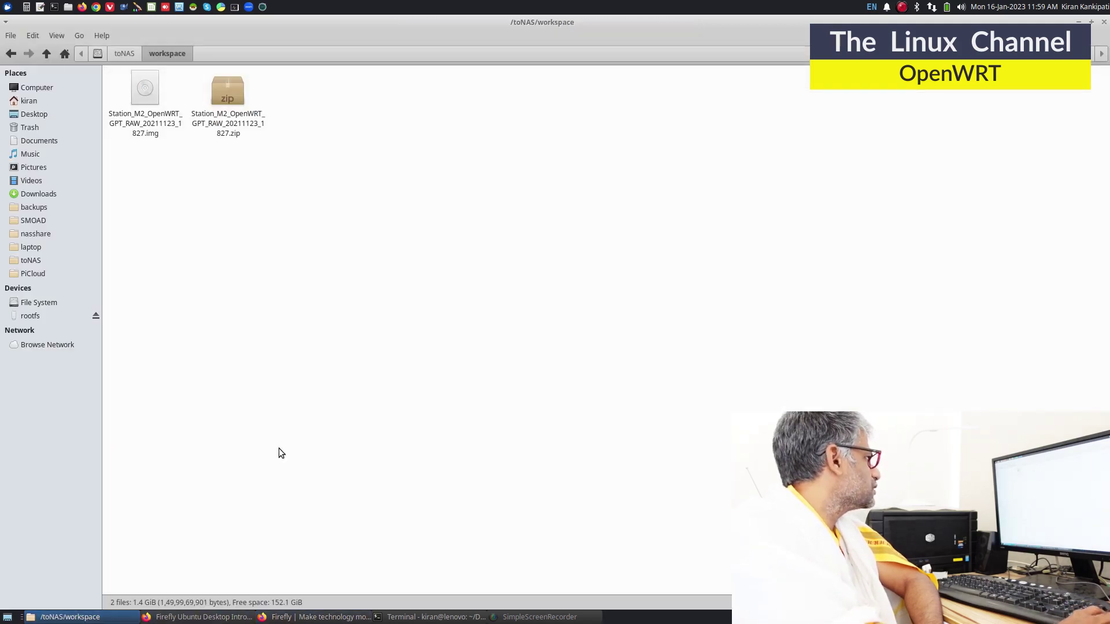
right_click(54, 316)
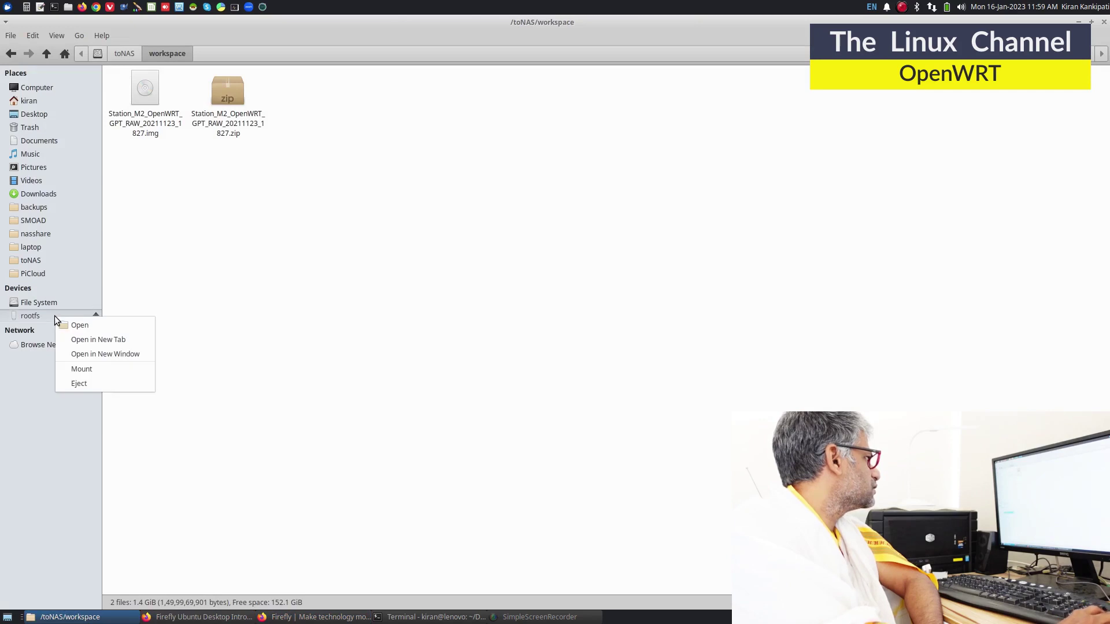
left_click(95, 383)
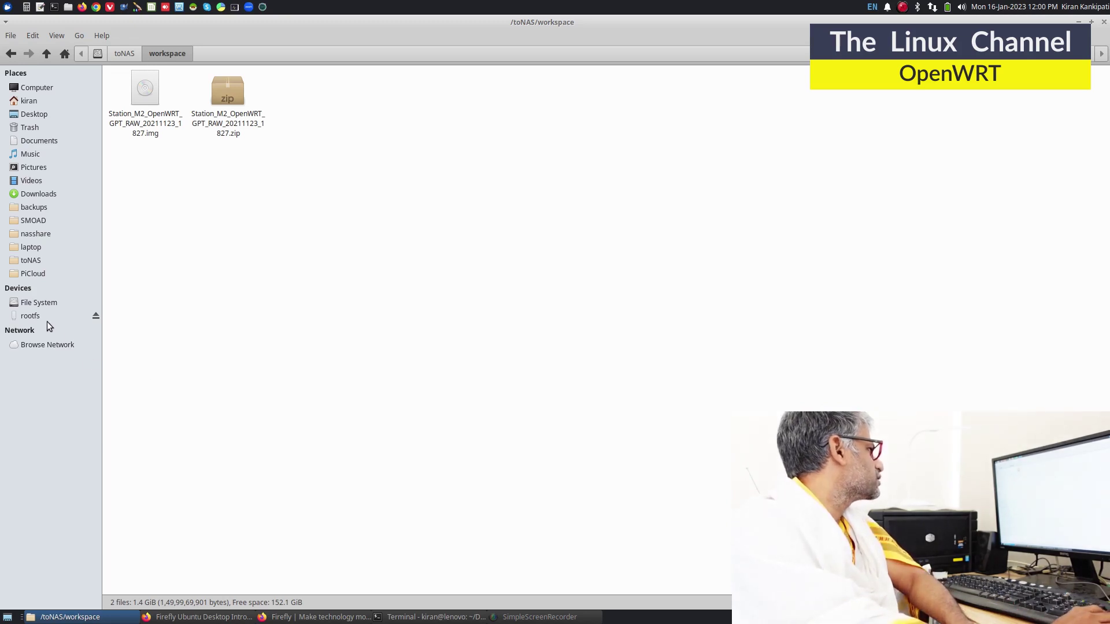
Step: Browse the card's rootfs/etc/config folder, then go back to rootfs and open the overlay folder
left_click(32, 317)
double_click(213, 113)
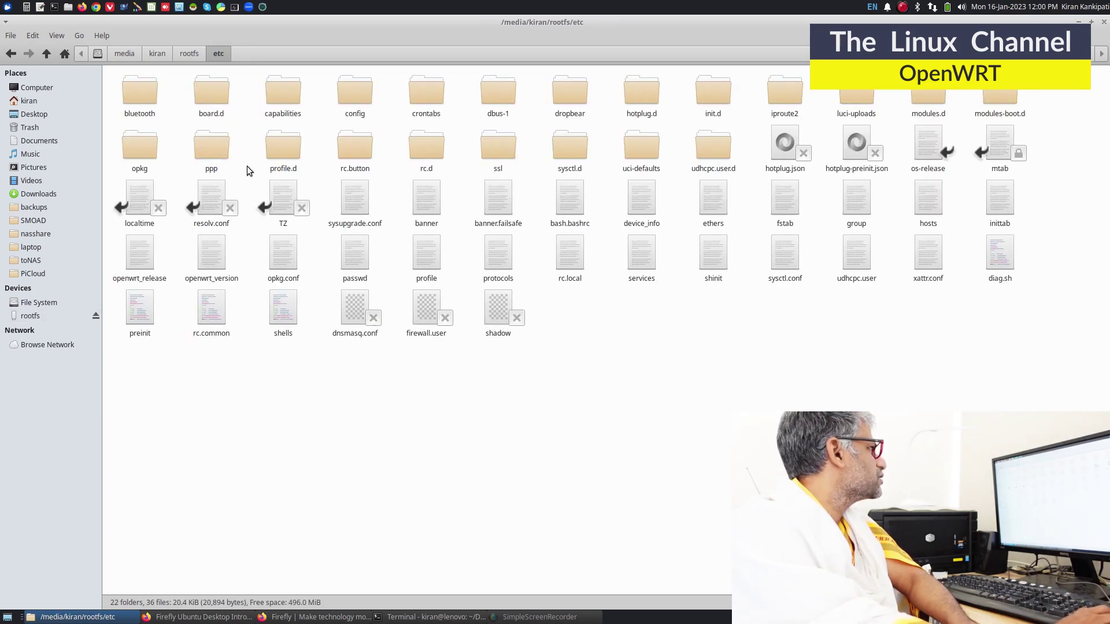
double_click(337, 105)
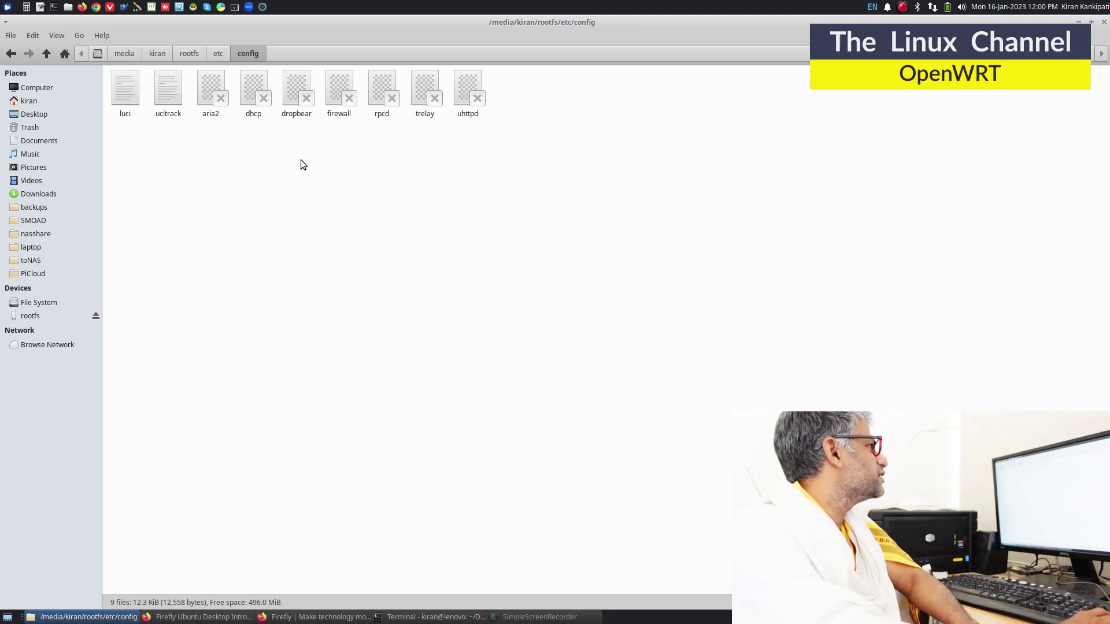
left_click(216, 53)
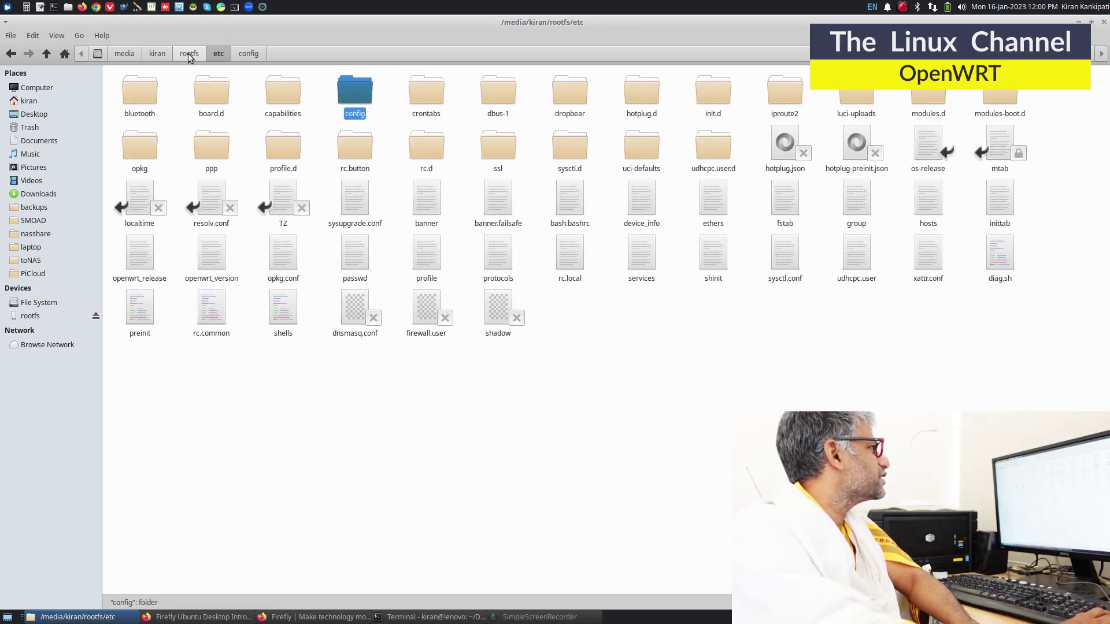
left_click(190, 53)
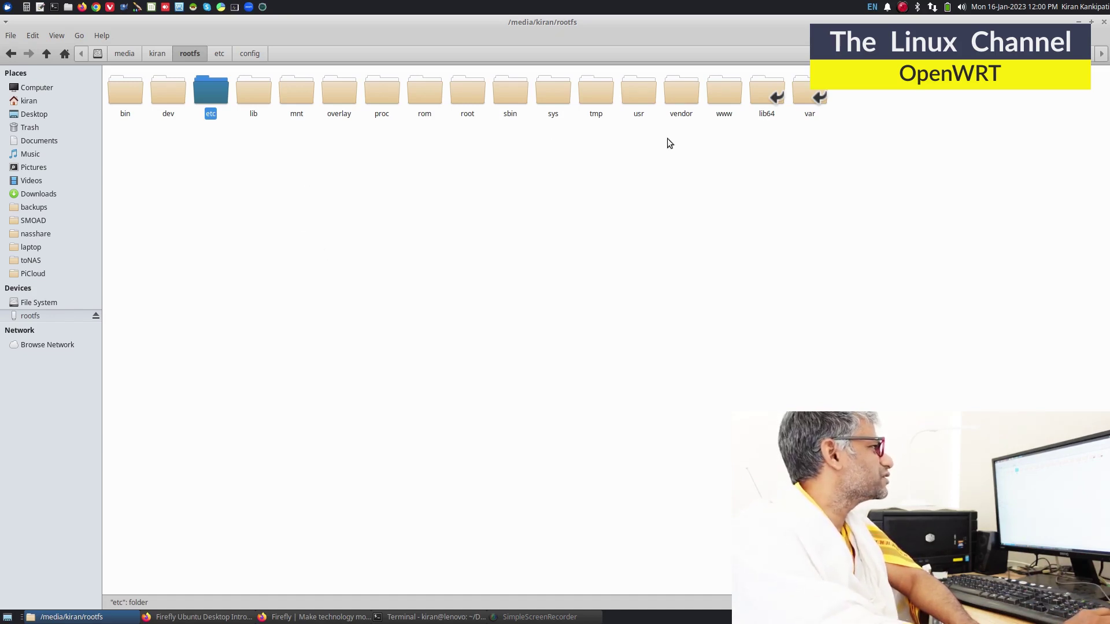
double_click(340, 98)
Step: Go back up from the overlay folder to the card's rootfs listing
left_click(176, 54)
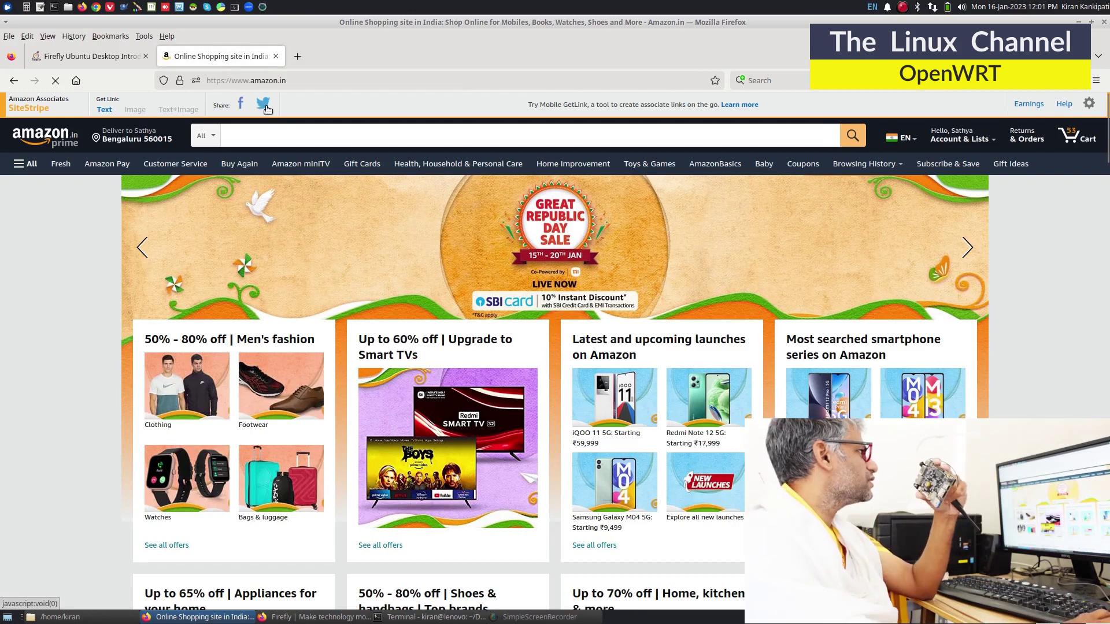
Step: Search Amazon.in for 'm.2 ssd' and scroll down to the SSD results
left_click(285, 129)
type("m.2 ssd")
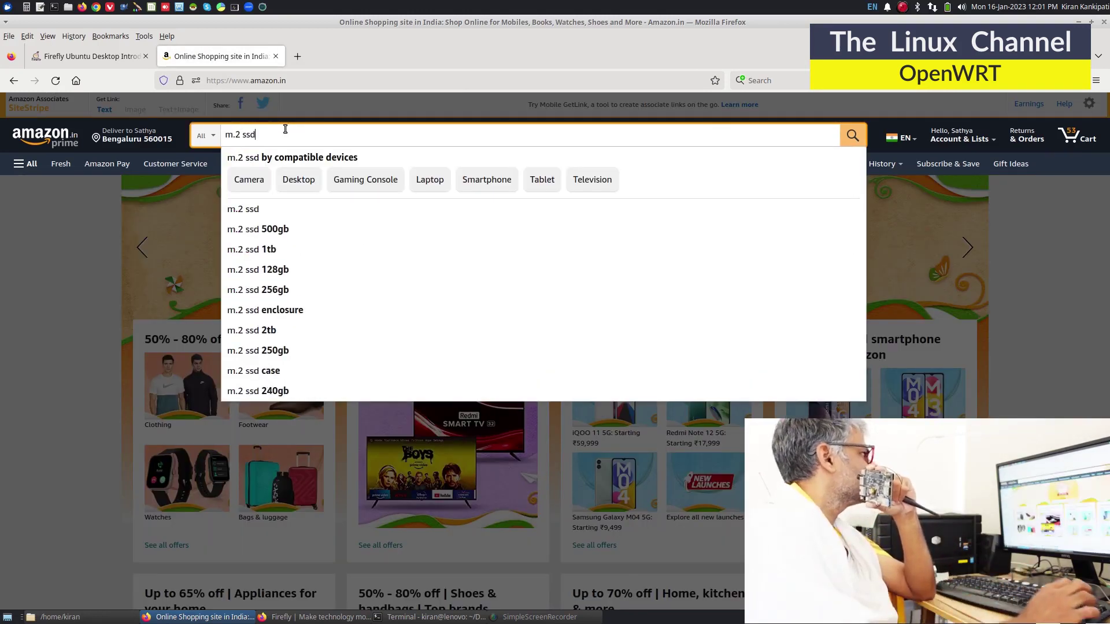
key("Return")
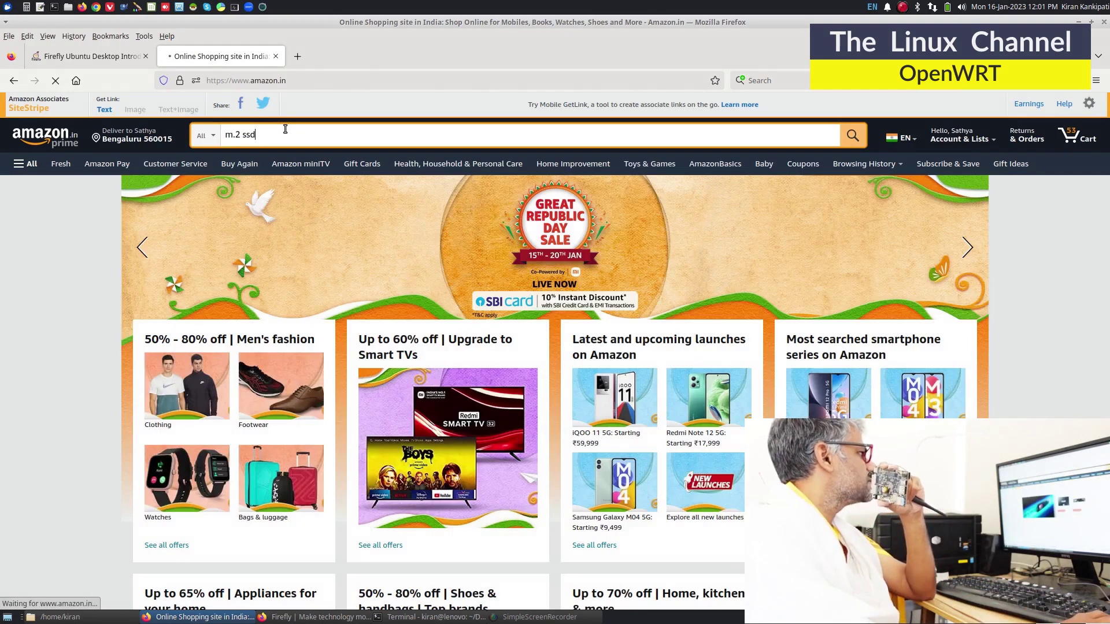
scroll(373, 234, "down", 3)
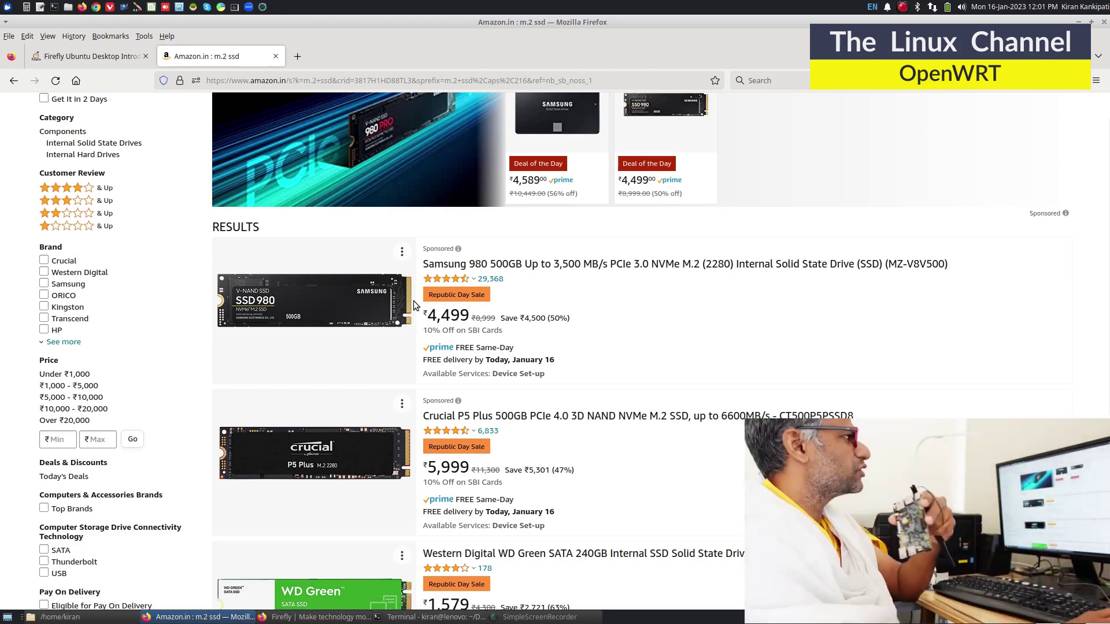
Step: Search Google for 'm.2 lte module' in a new tab
left_click(298, 56)
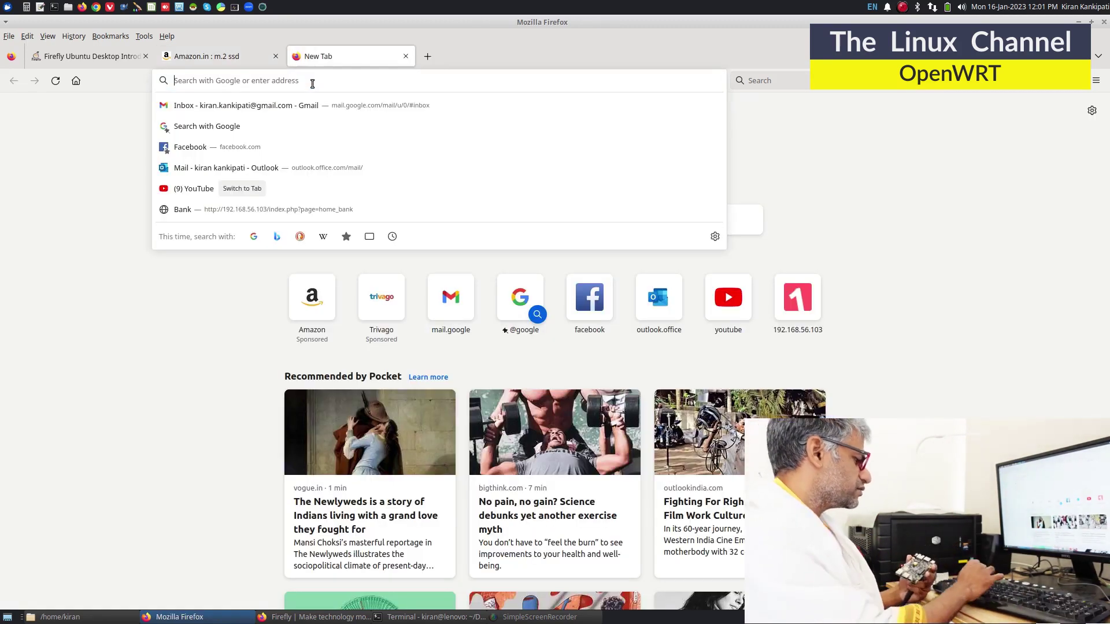
type("m.2")
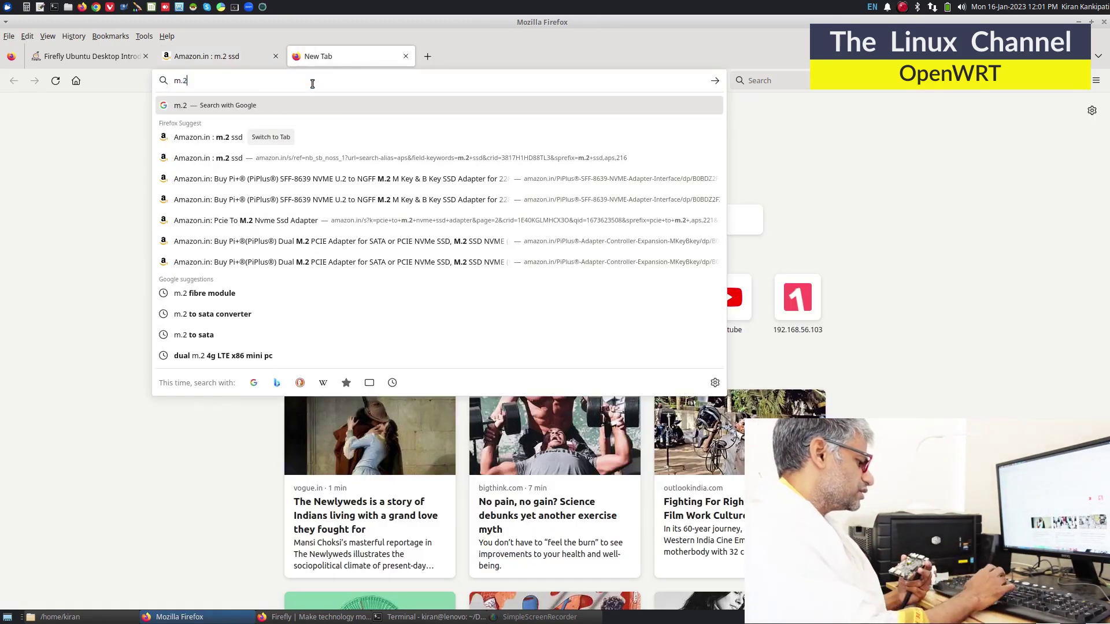
type(" lte")
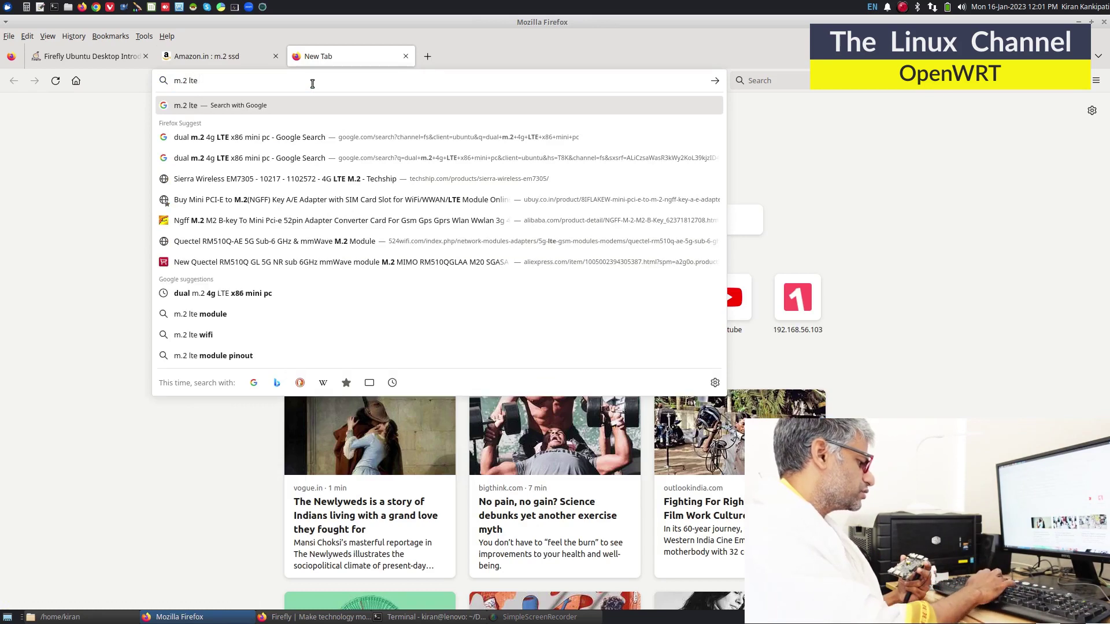
type(" module")
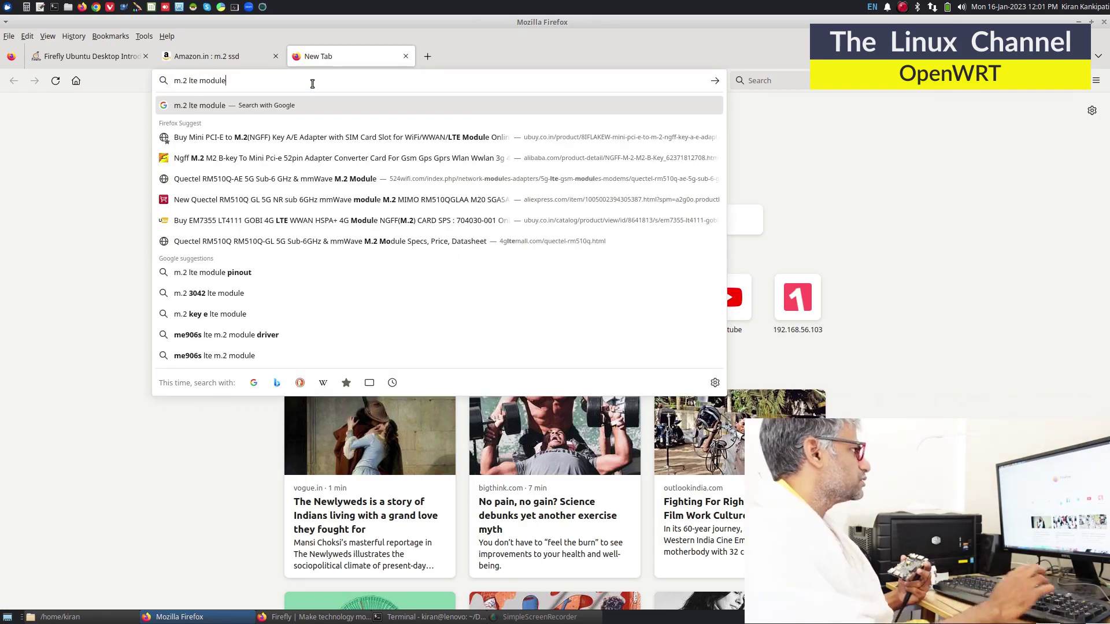
key("Return")
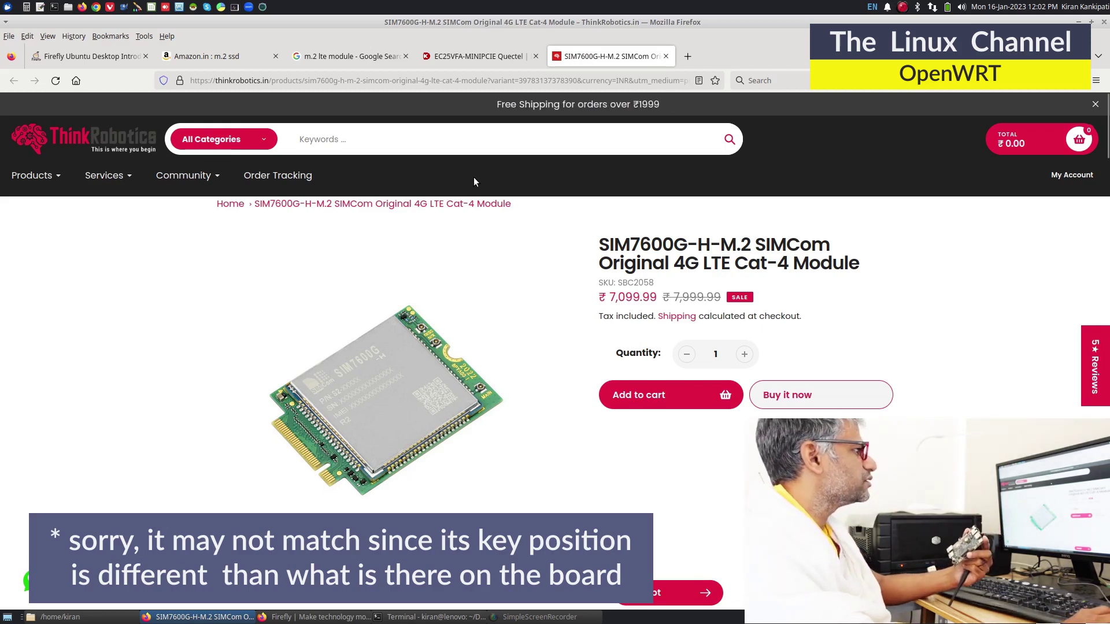
Step: Change the search to 'm.2 wireless card' and open the Intel 7265 adapter's Amazon listing
left_click(359, 57)
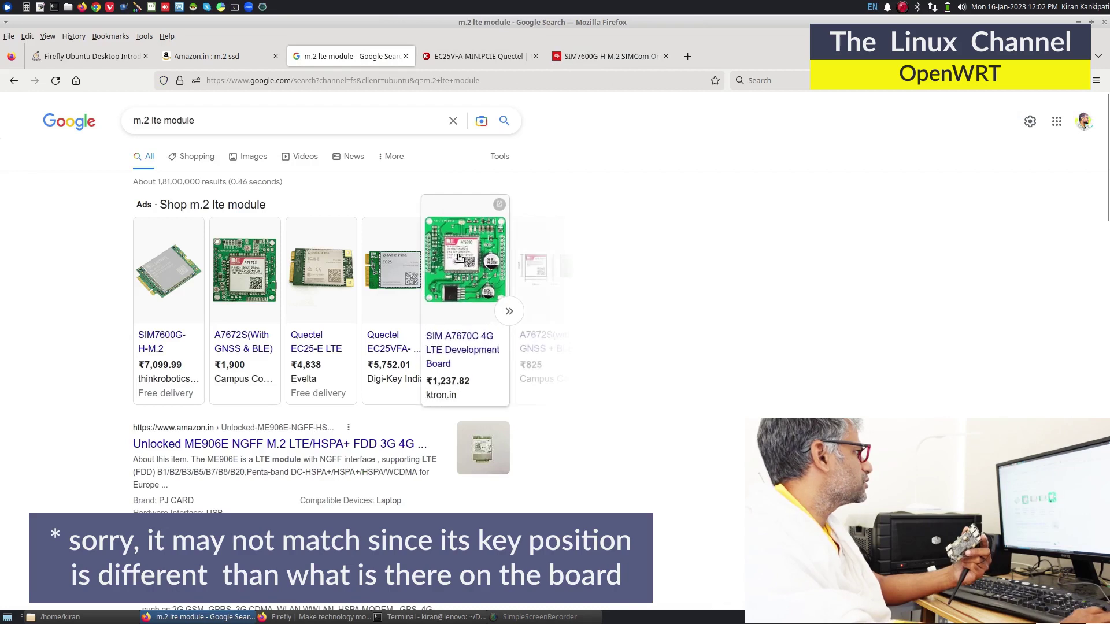
double_click(205, 121)
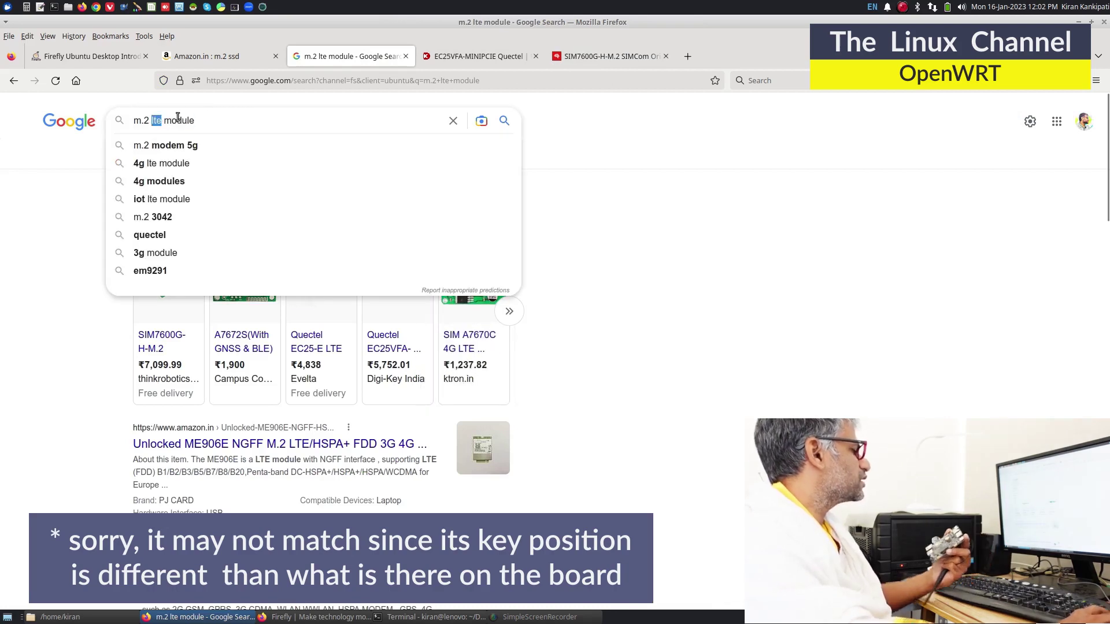
left_click_drag(223, 117, 246, 113)
type("wire")
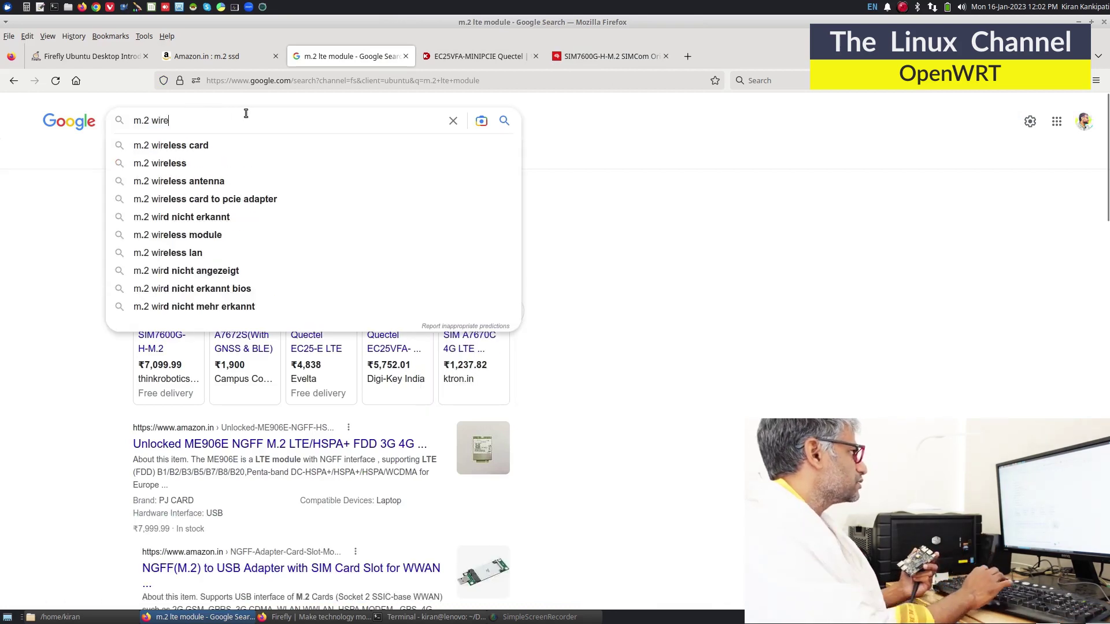
key("Down")
key("Return")
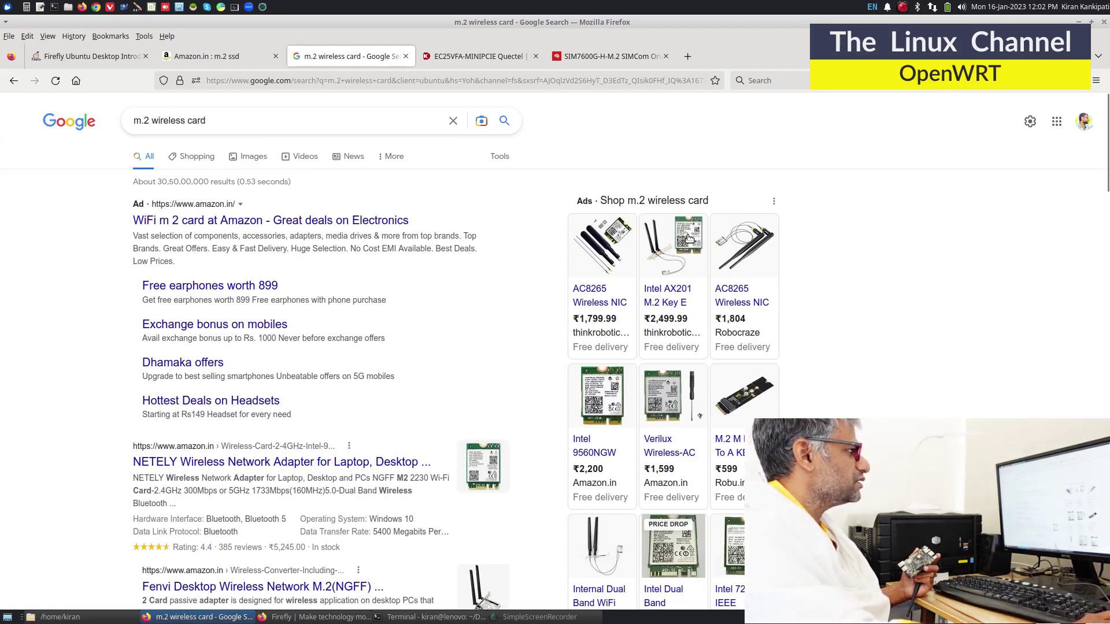
mouse_move(593, 398)
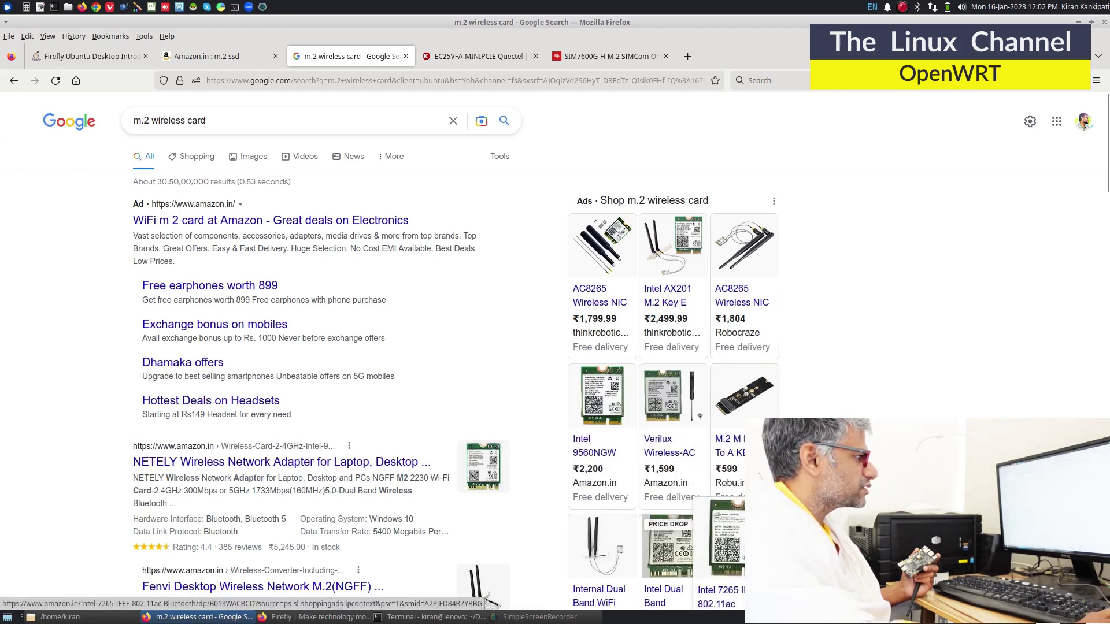
left_click(719, 549)
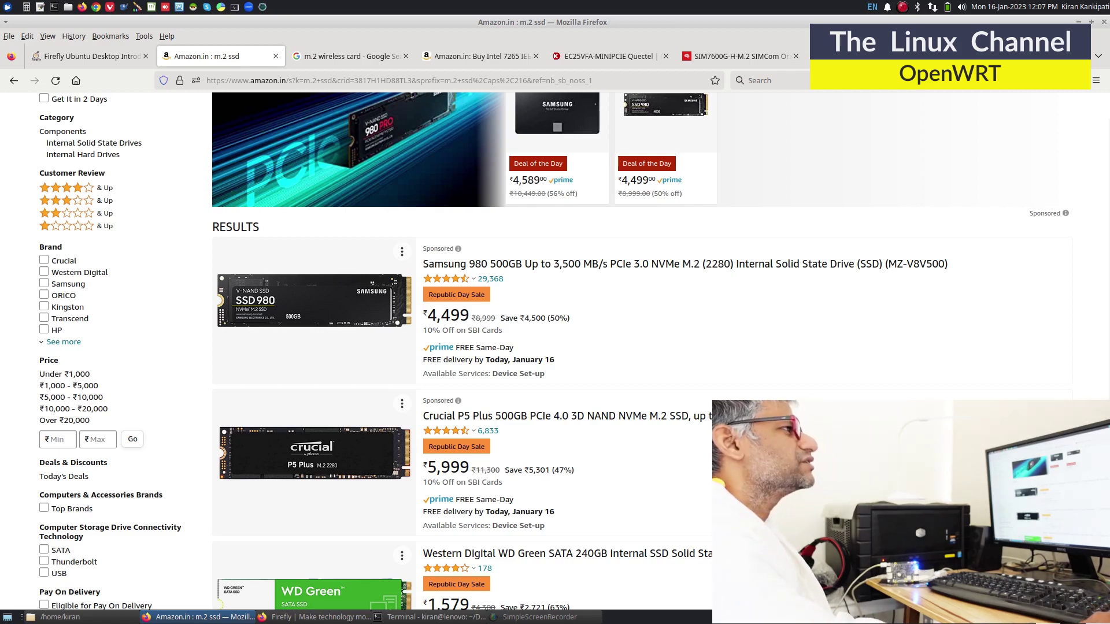
Step: Show the NetworkManager tray menu listing wired and Wi-Fi connections with networking toggles
left_click(933, 7)
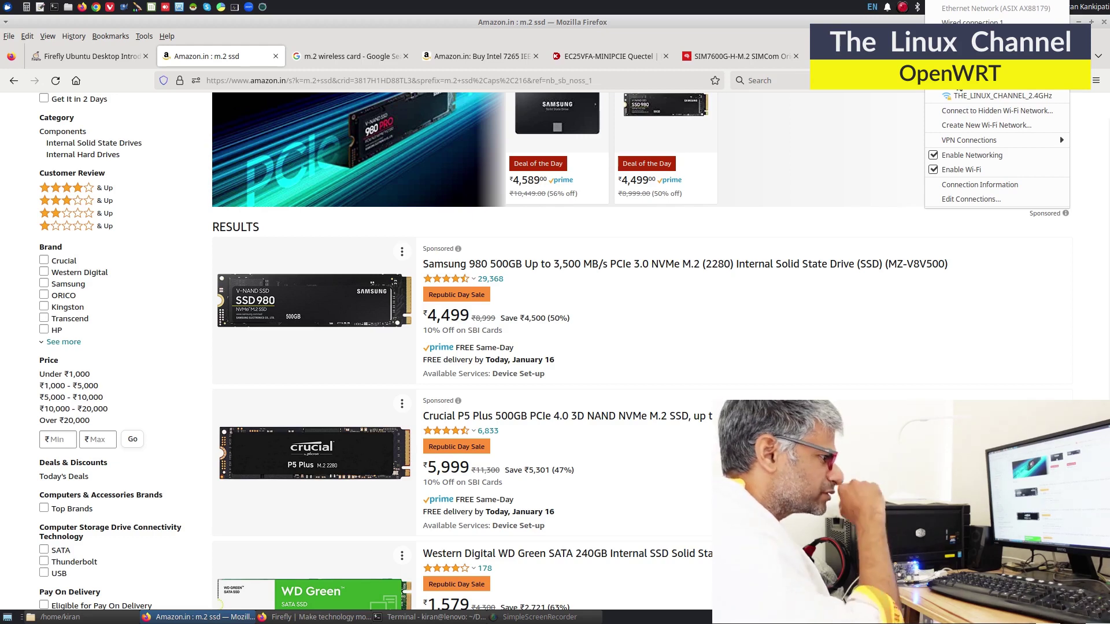
key("Escape")
left_click(932, 8)
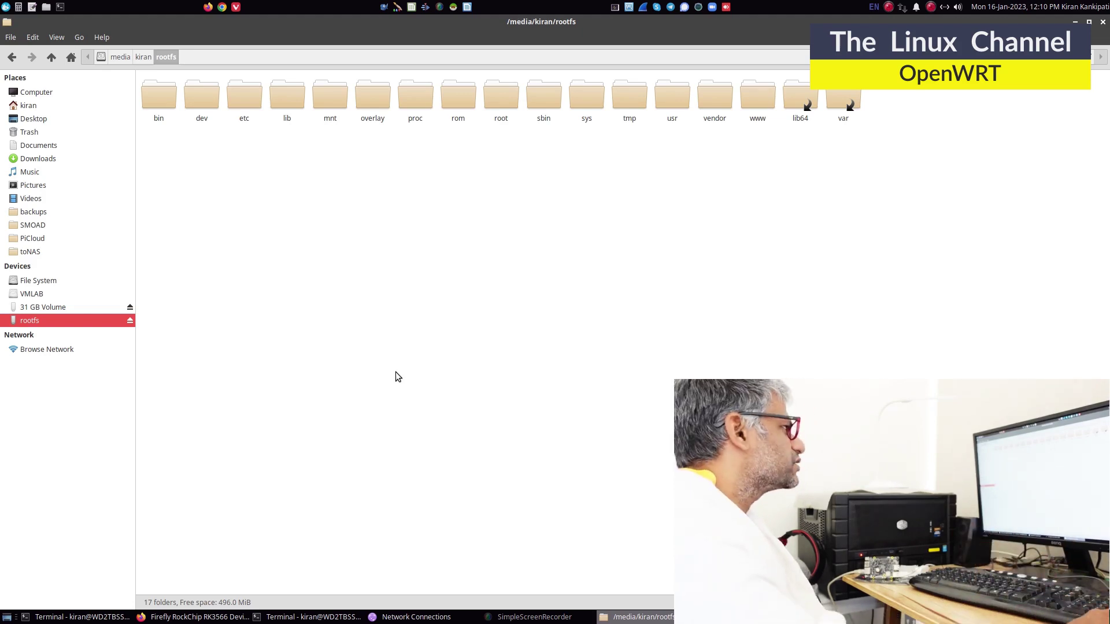
Step: Browse the 31 GB Volume and rootfs partitions, opening rootfs's etc/config folder
left_click(60, 307)
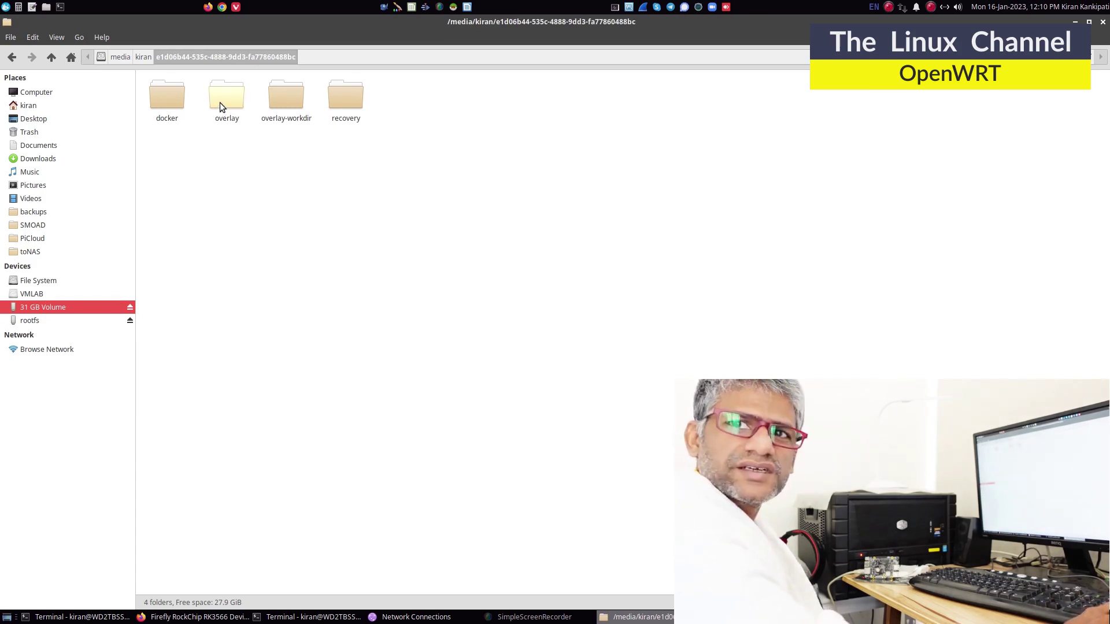
left_click(73, 323)
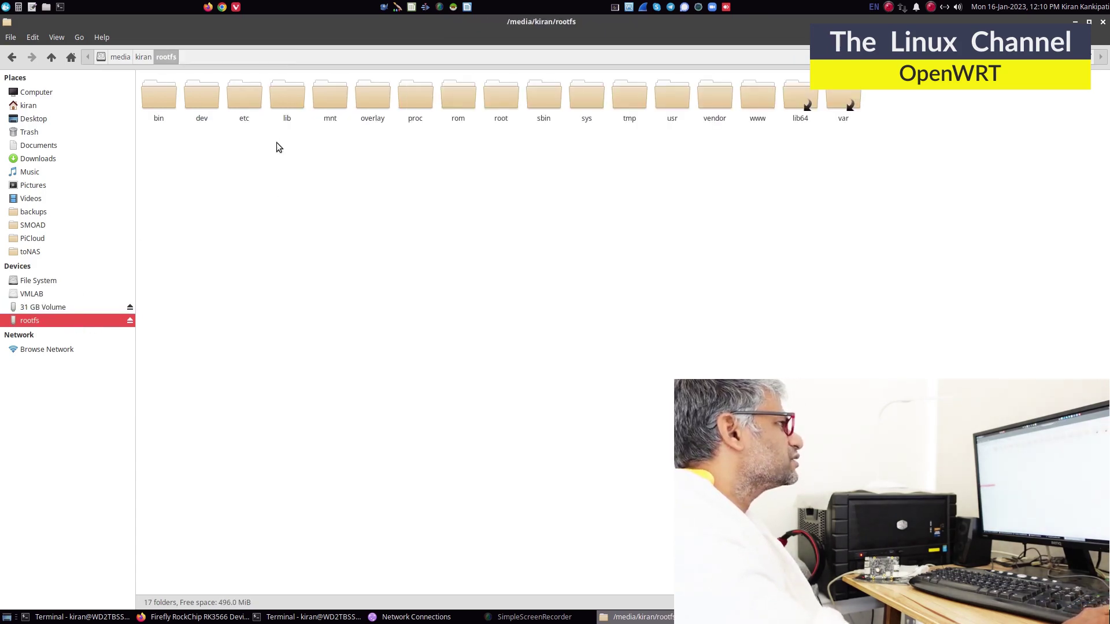
double_click(246, 95)
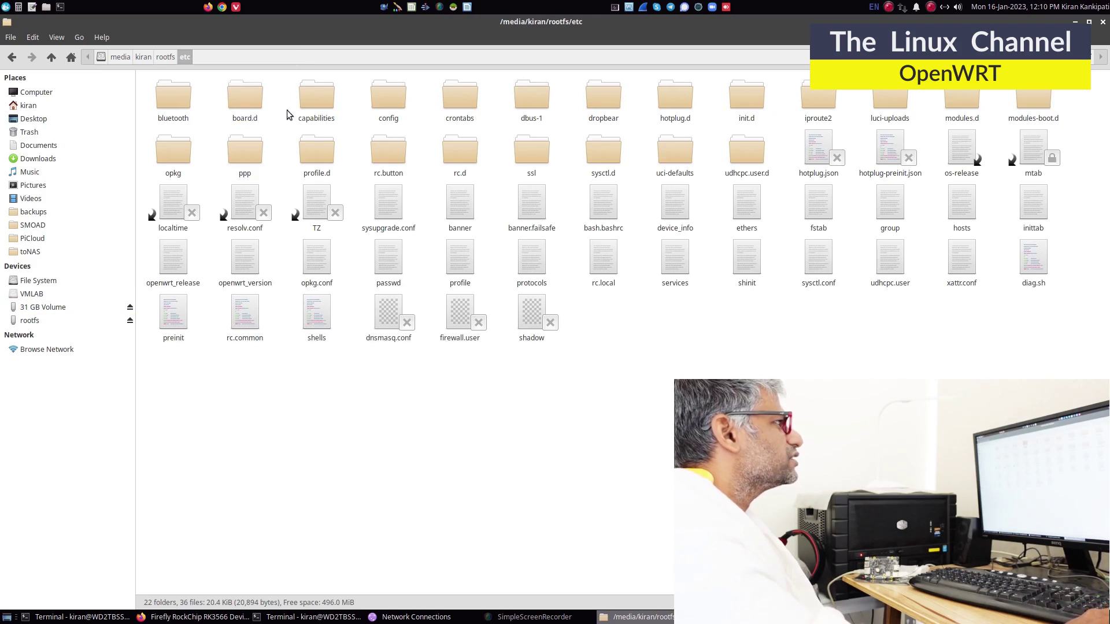
double_click(387, 98)
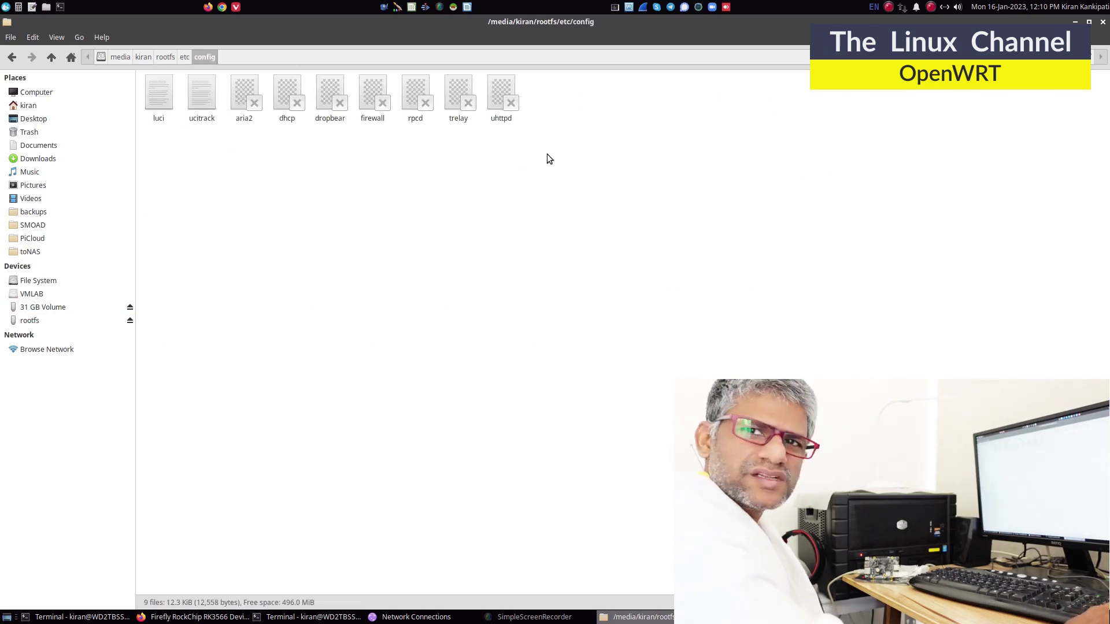
Step: Open overlay/etc/config, attempt to open the network file, and dismiss the permission-denied error
left_click(70, 305)
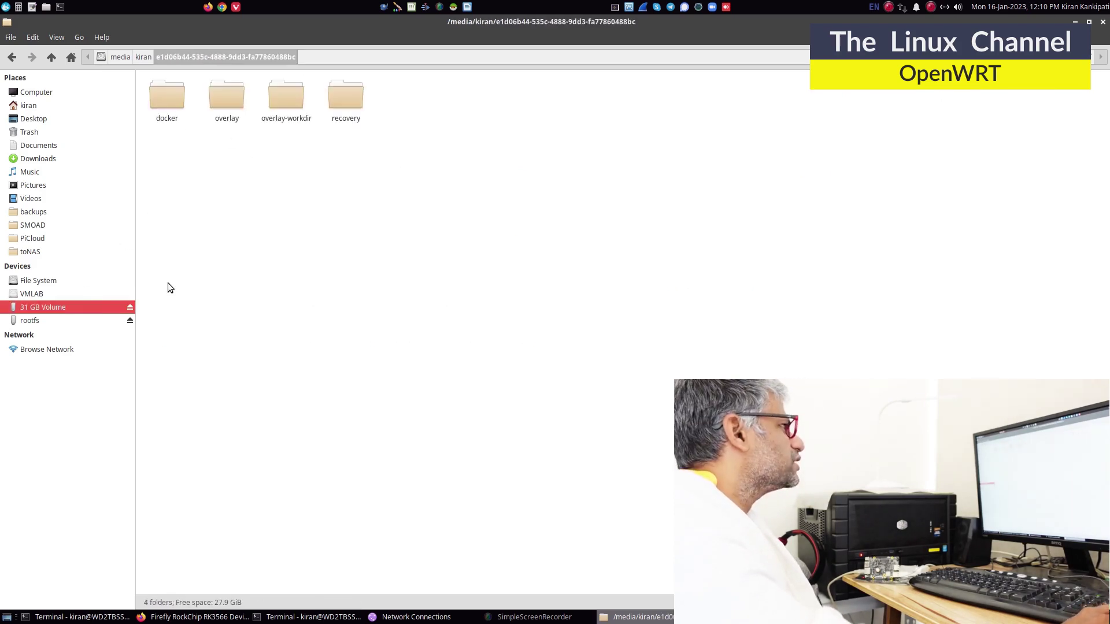
double_click(226, 100)
double_click(150, 95)
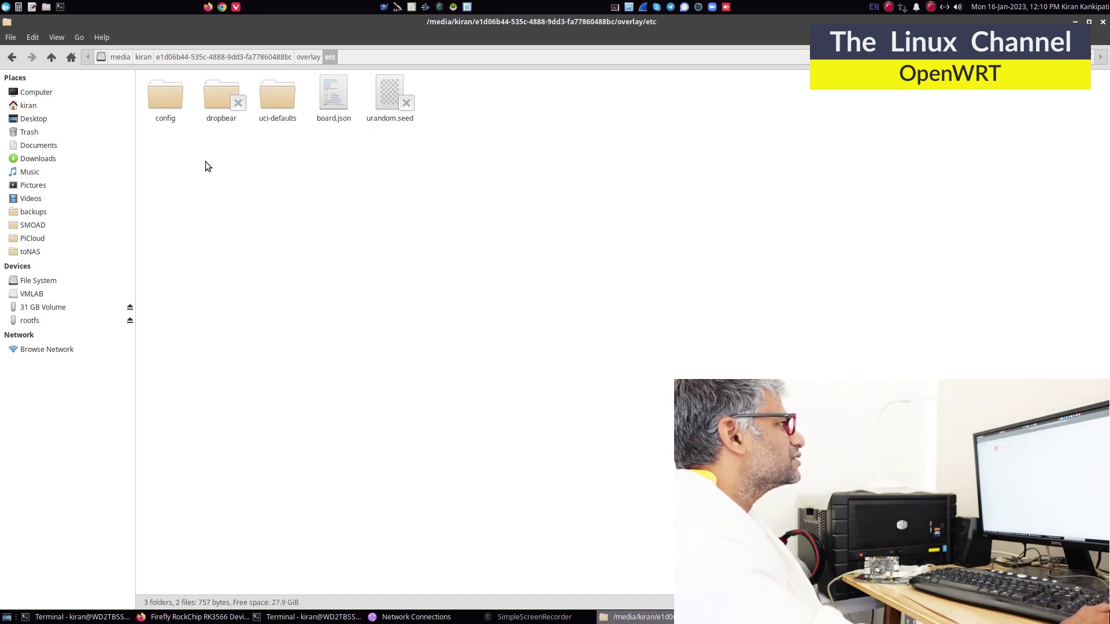
double_click(168, 99)
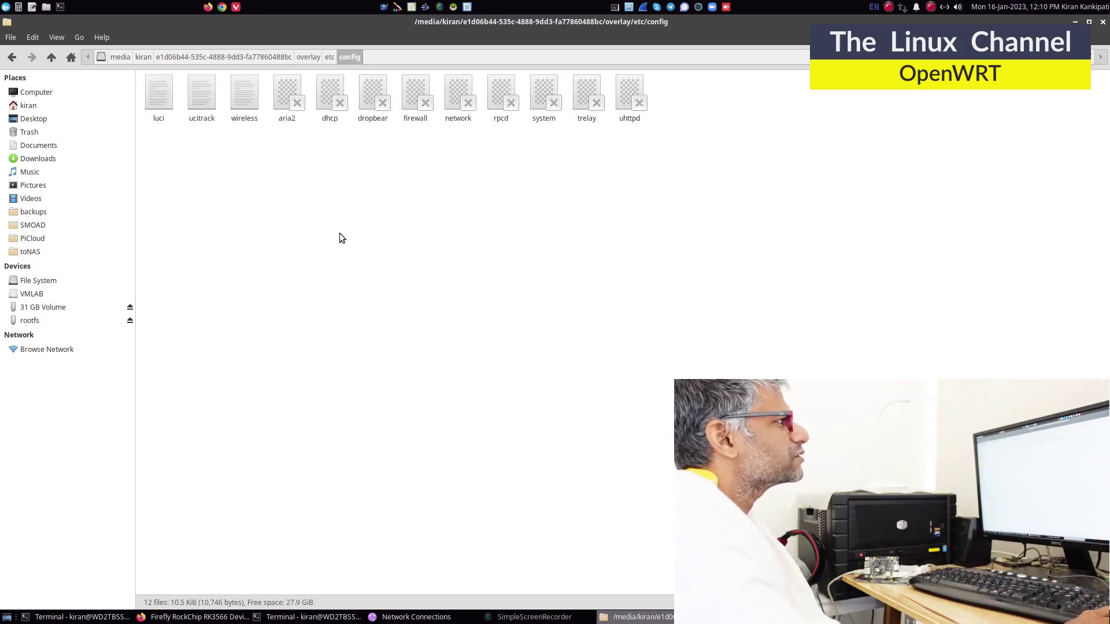
right_click(453, 93)
left_click(466, 109)
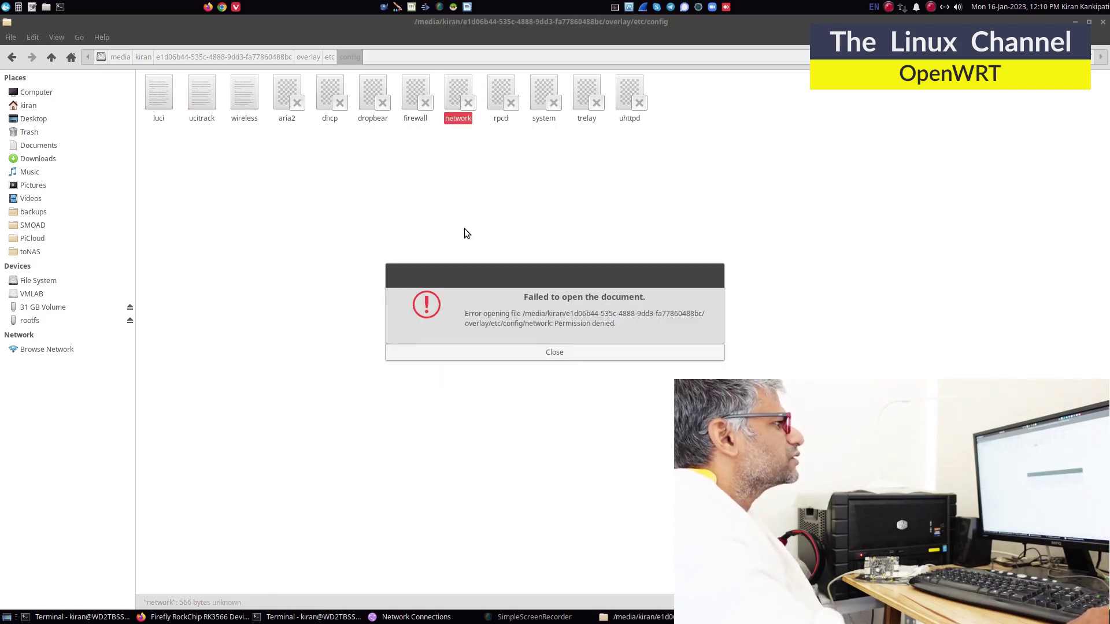
left_click(535, 359)
key("alt+Tab")
key("alt+Tab")
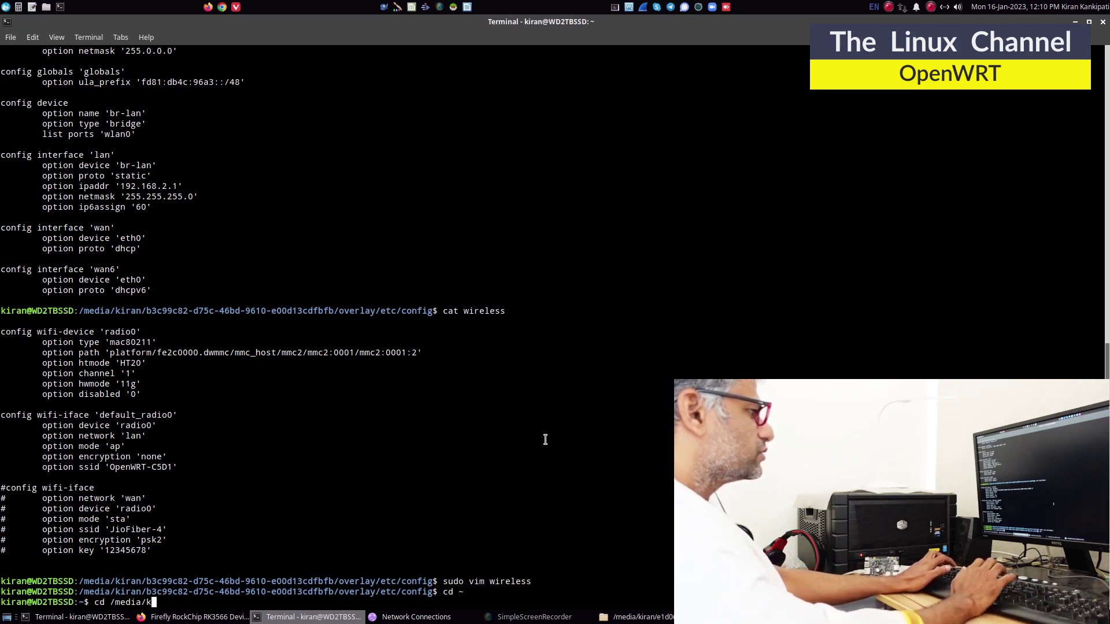
Step: Change into /media/kiran and the 31 GB volume's folder, listing contents along the way
type("iran/")
key("Return")
type("ls")
key("Return")
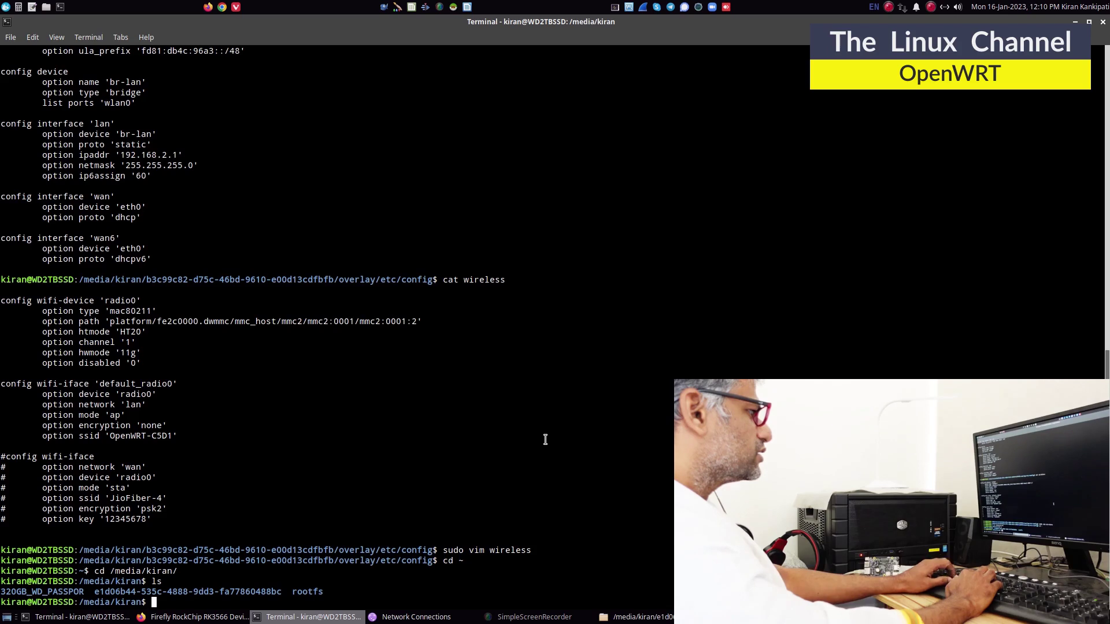
type("cd e")
key("Tab")
key("Return")
type("ls")
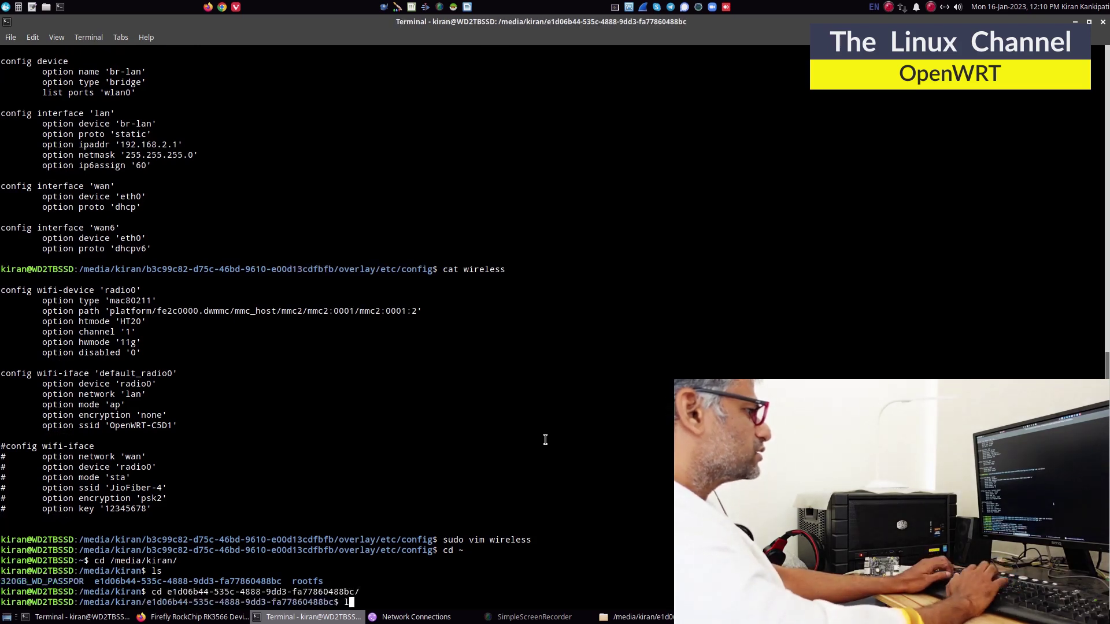
key("Return")
type("cd ov")
key("Tab")
Step: Navigate into overlay/etc/config, list its files, and print the wireless config with cat wireless
key("Return")
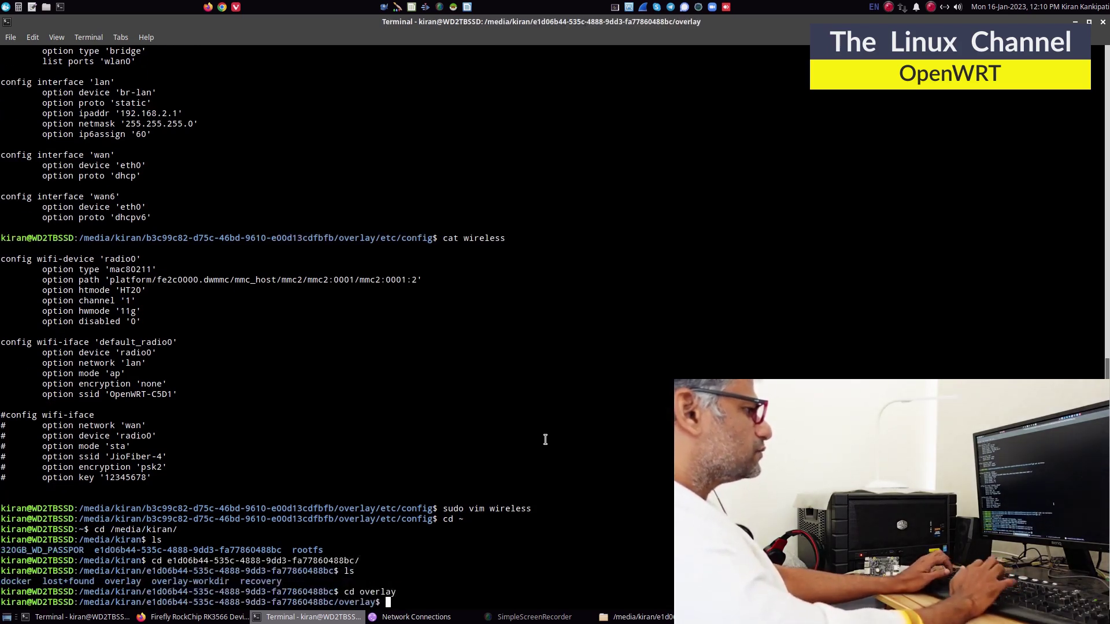
type("clear")
key("Return")
type("cd etc")
key("Return")
type("ls")
key("Return")
type("cd c")
key("Tab")
key("Return")
type("ls")
key("Return")
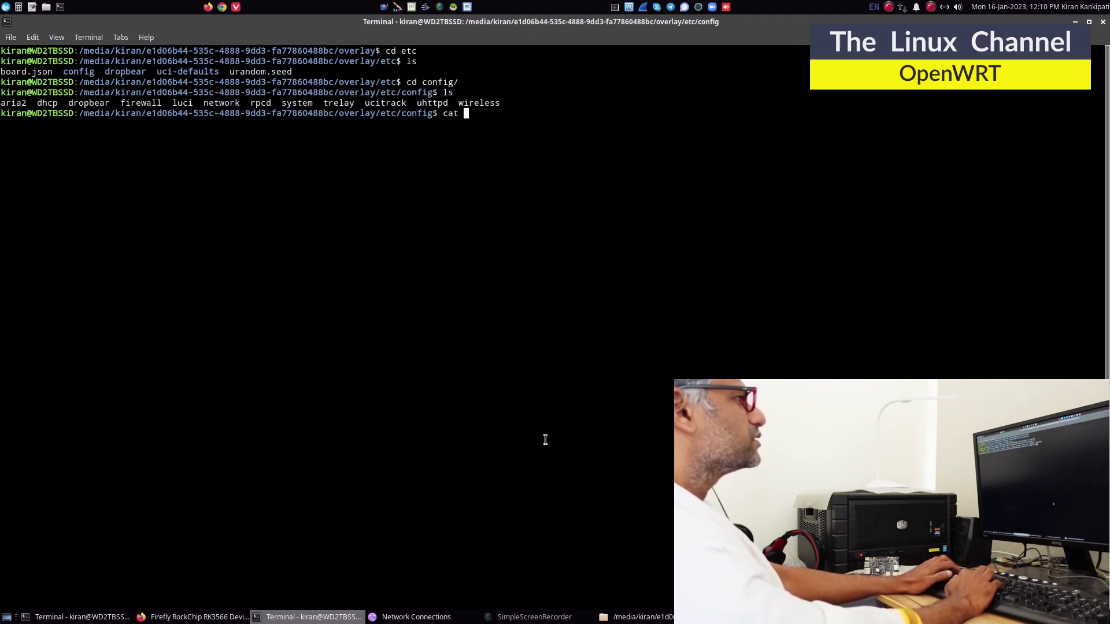
type("cat wireless")
key("Return")
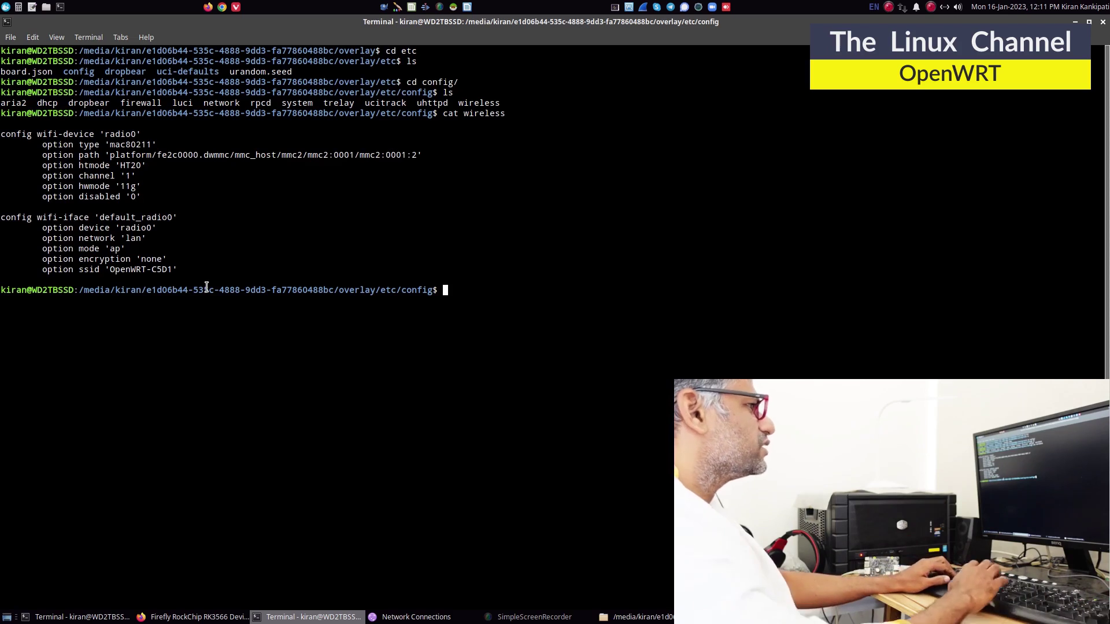
Step: Print the overlay's network config by rerunning cat network with sudo and entering the account password
type("cat network")
key("Return")
key("Up")
key("Up")
key("Down")
key("Home")
type("sudo")
key("Return")
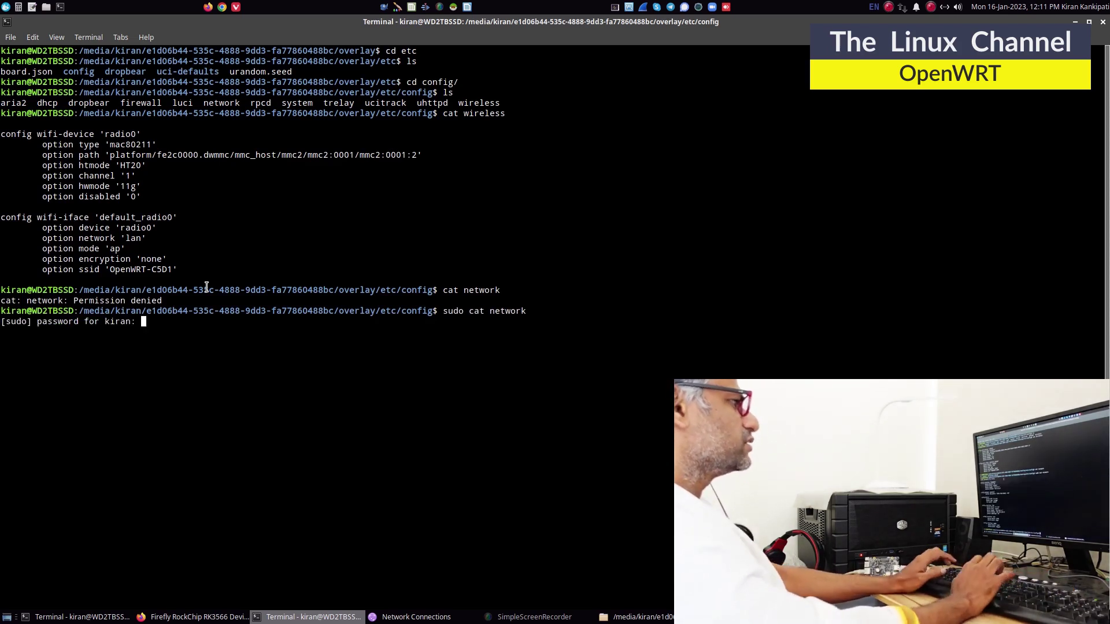
key("Return")
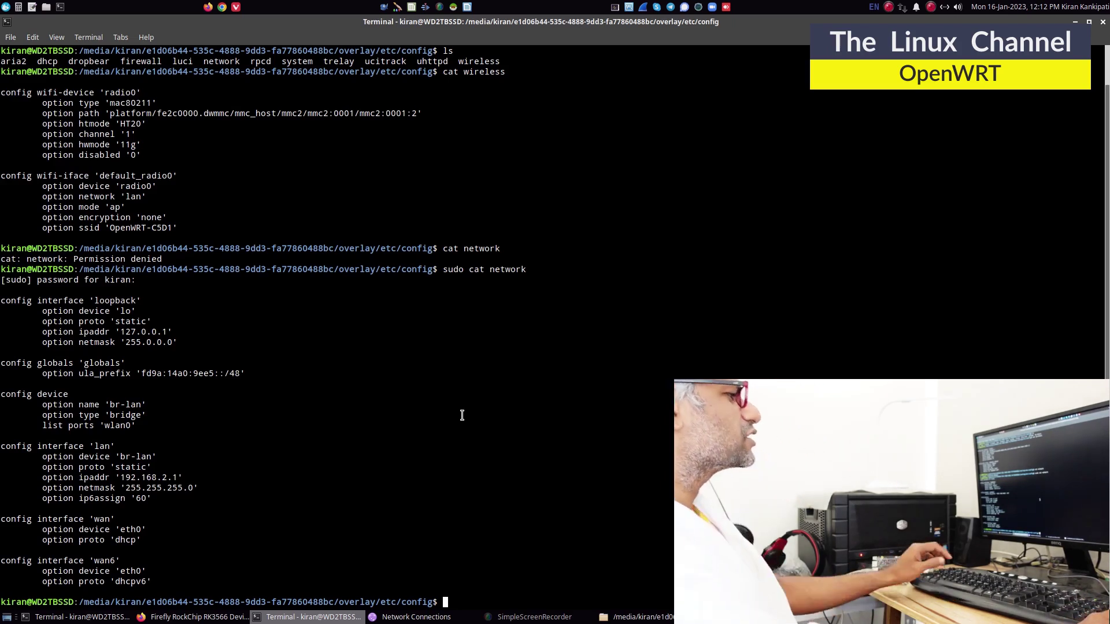
left_click(639, 617)
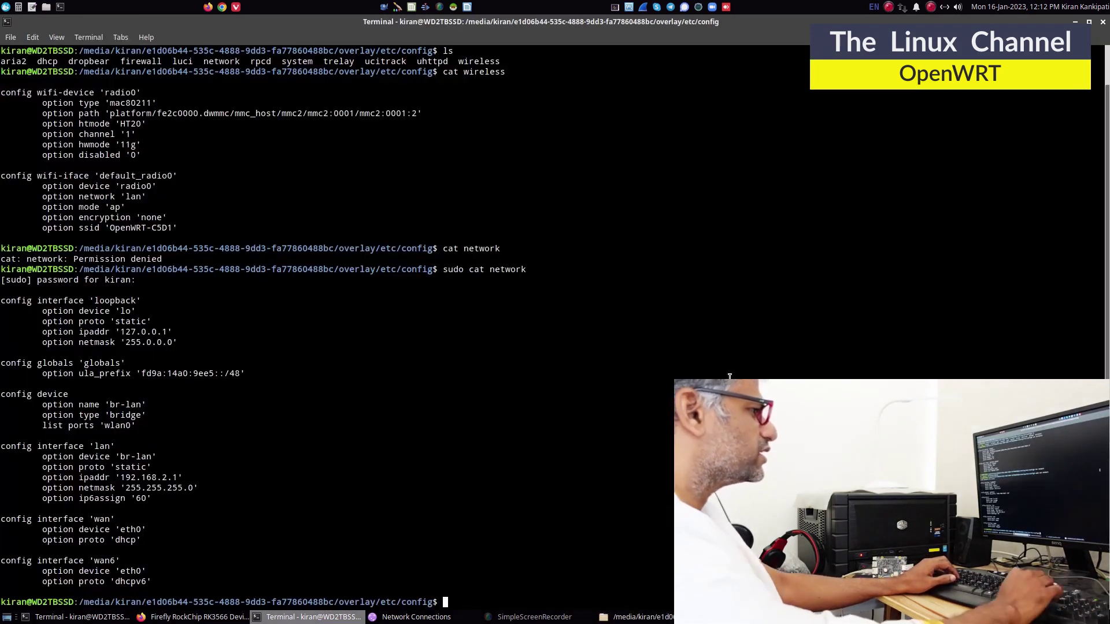
left_click(314, 617)
key("Up")
key("Up")
key("Up")
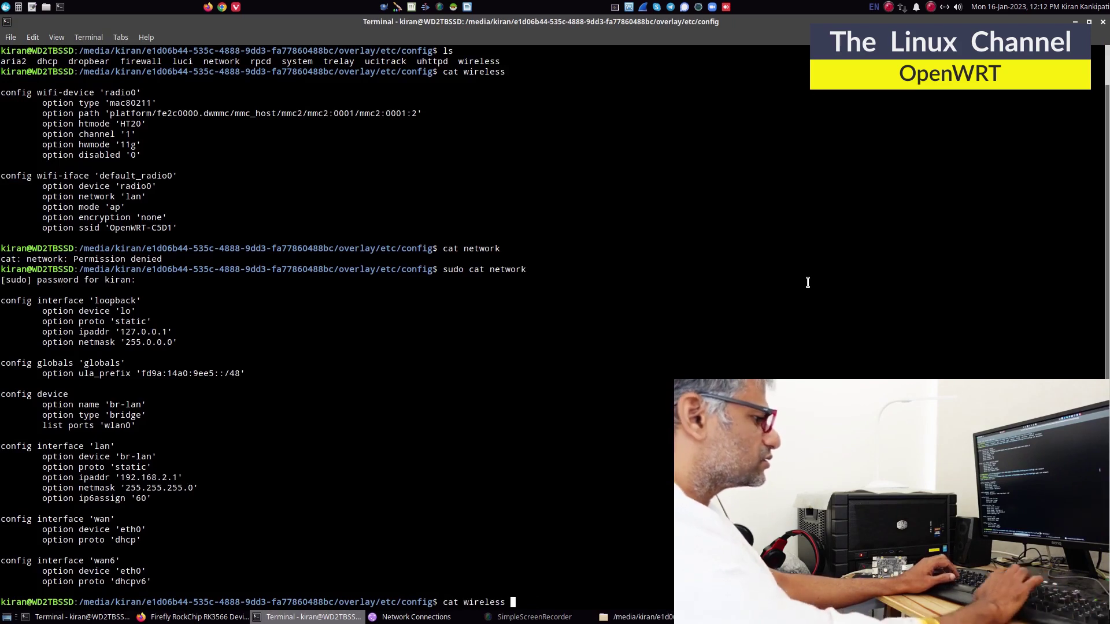
key("Home")
type("sudo")
key("Delete")
key("Delete")
key("Delete")
key("Delete")
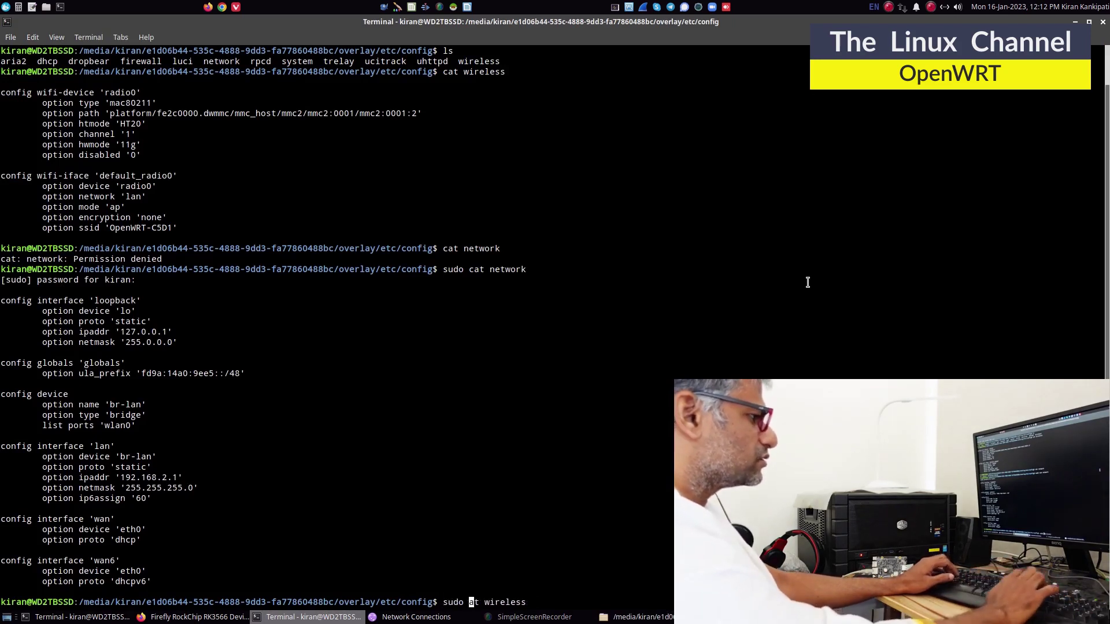
type("vim")
key("Return")
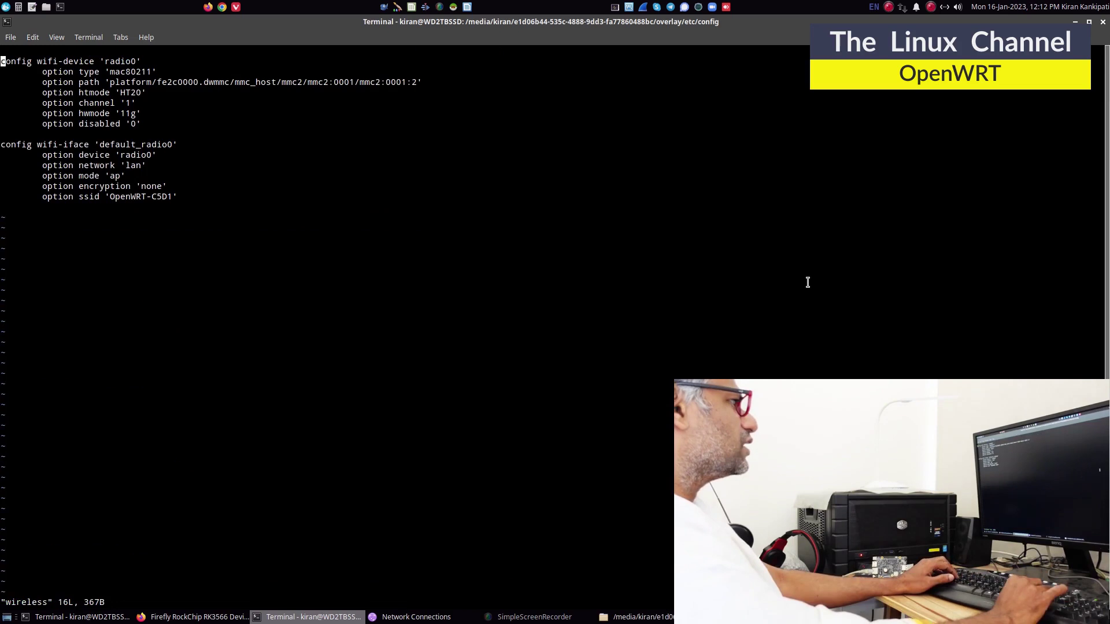
key("Down")
key("Down")
key("Down")
key("Down")
key("Down")
key("Down")
key("Down")
key("Down")
key("Down")
key("Down")
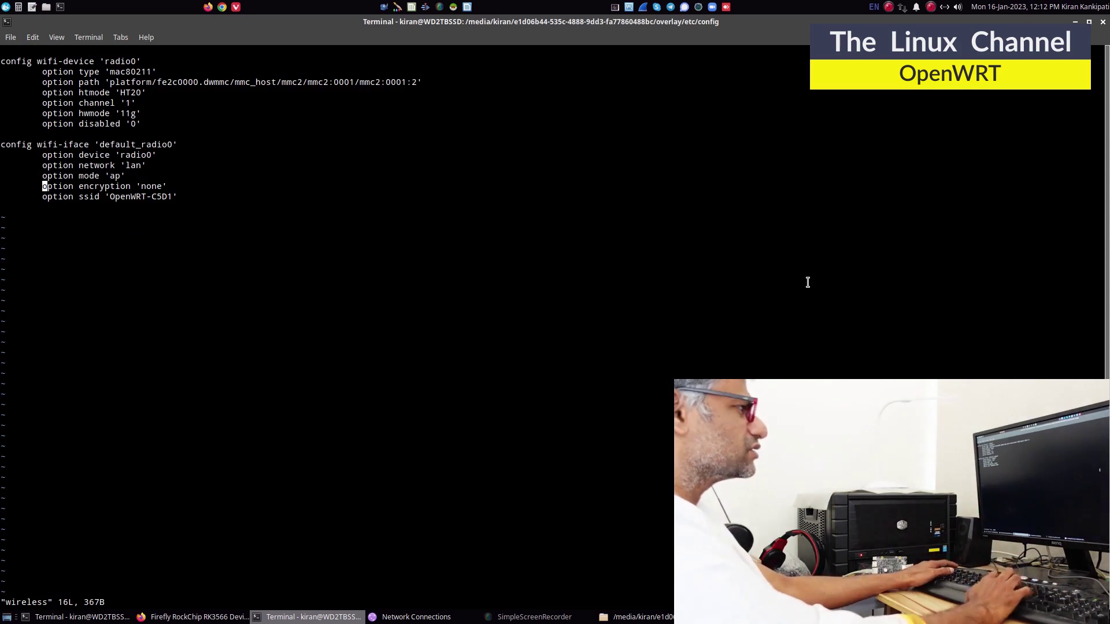
type(":q")
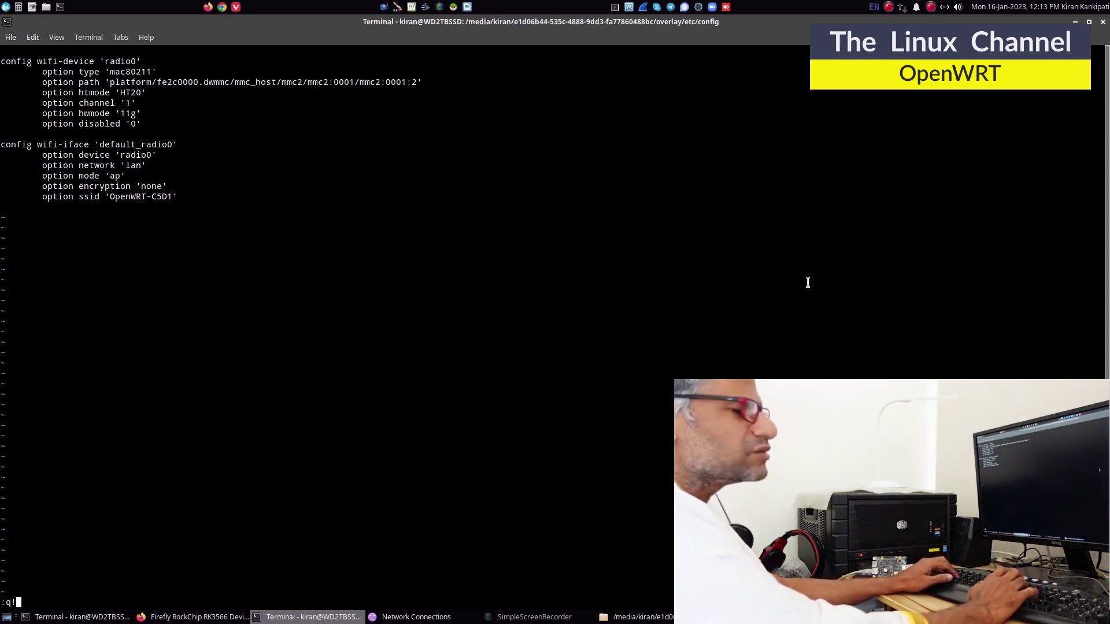
type("!")
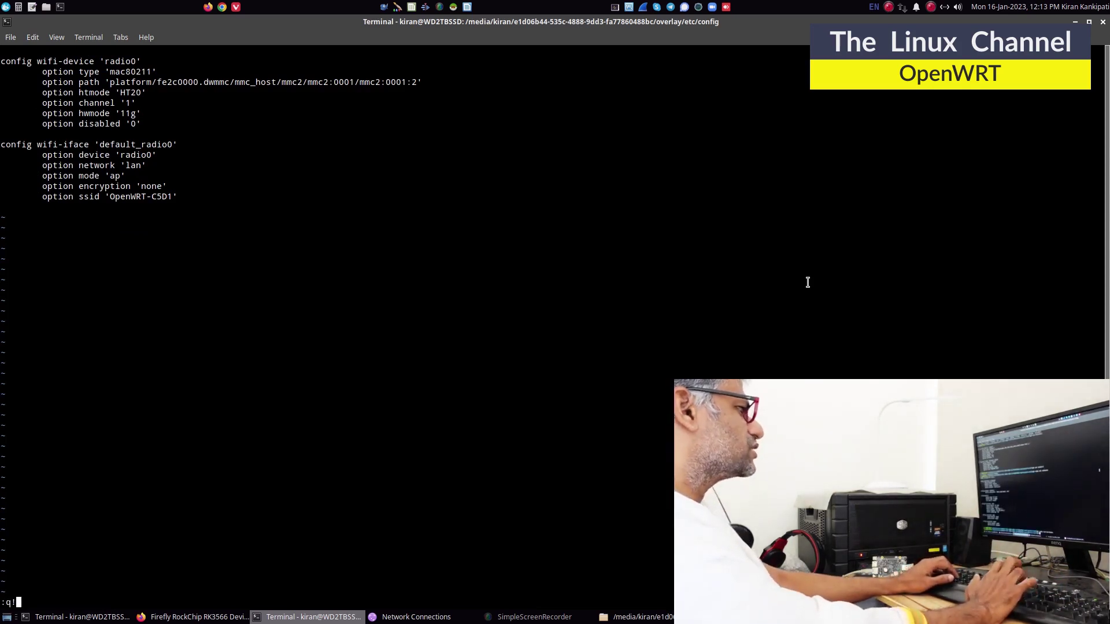
key("Return")
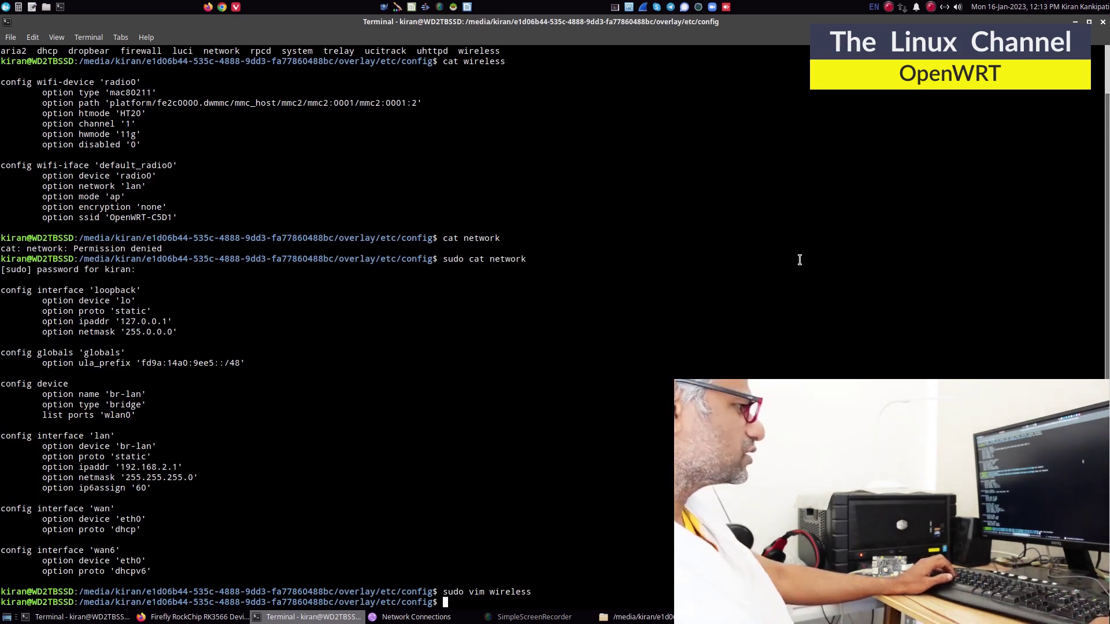
Step: Return the terminal to the home directory and eject the card's rootfs device in Caja
type("cd ~")
key("Return")
key("alt+Tab")
right_click(32, 319)
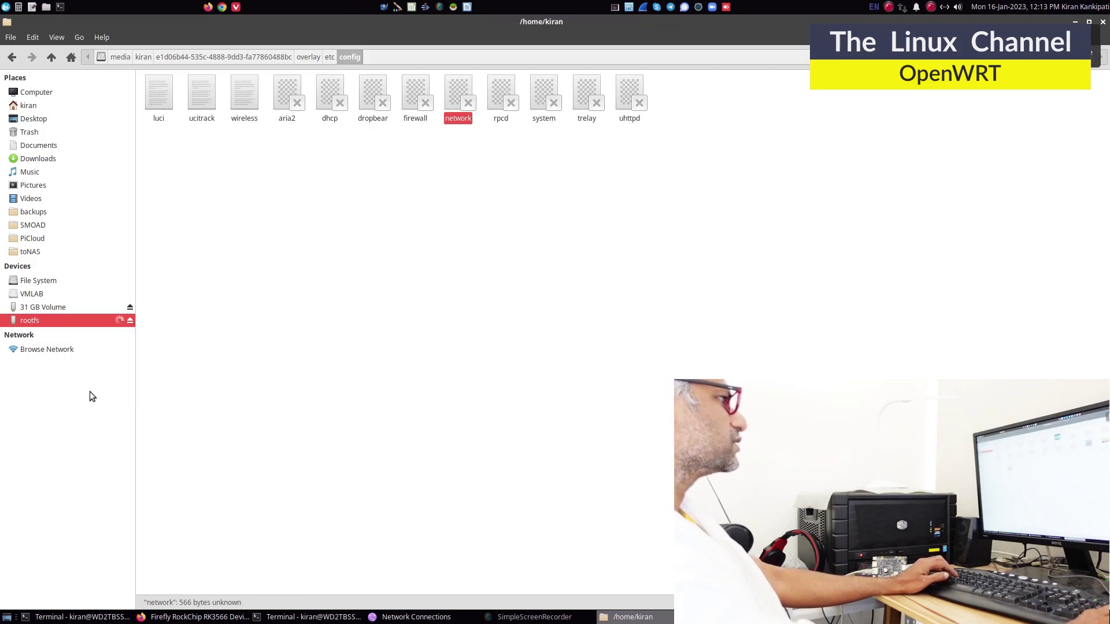
left_click(55, 389)
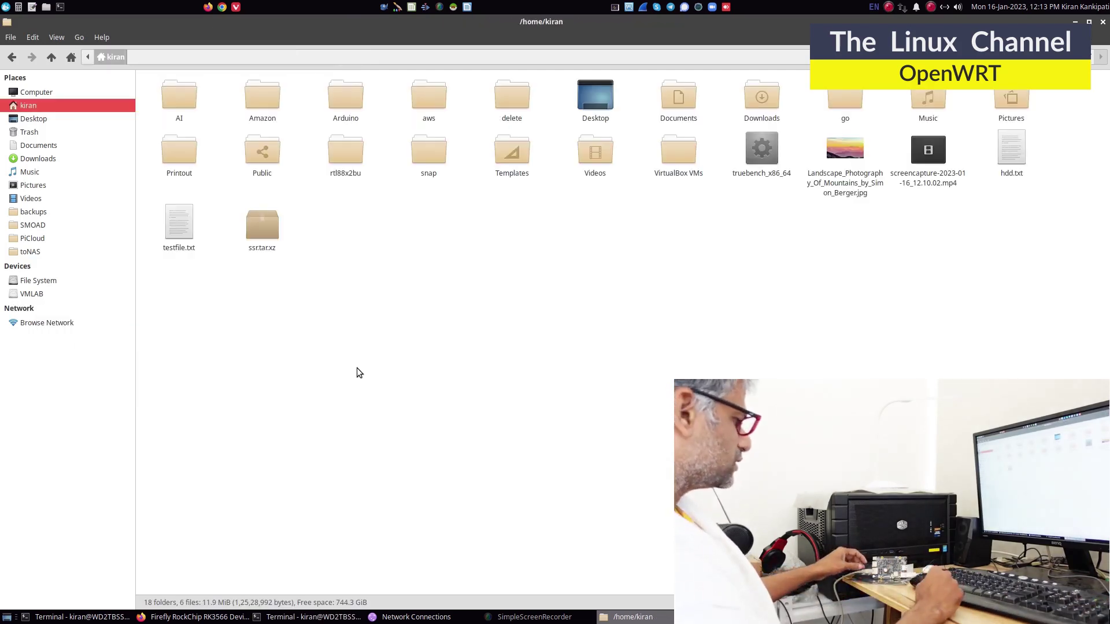